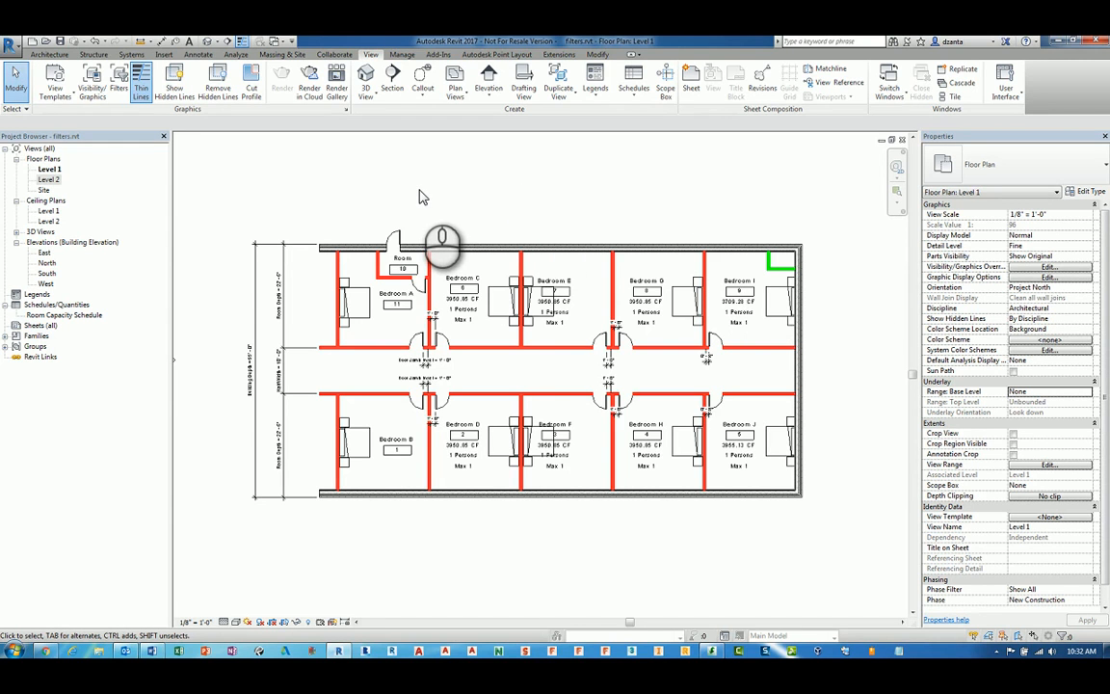
Step: View the building in the default 3D view and return to the Level 1 floor plan
left_click(207, 43)
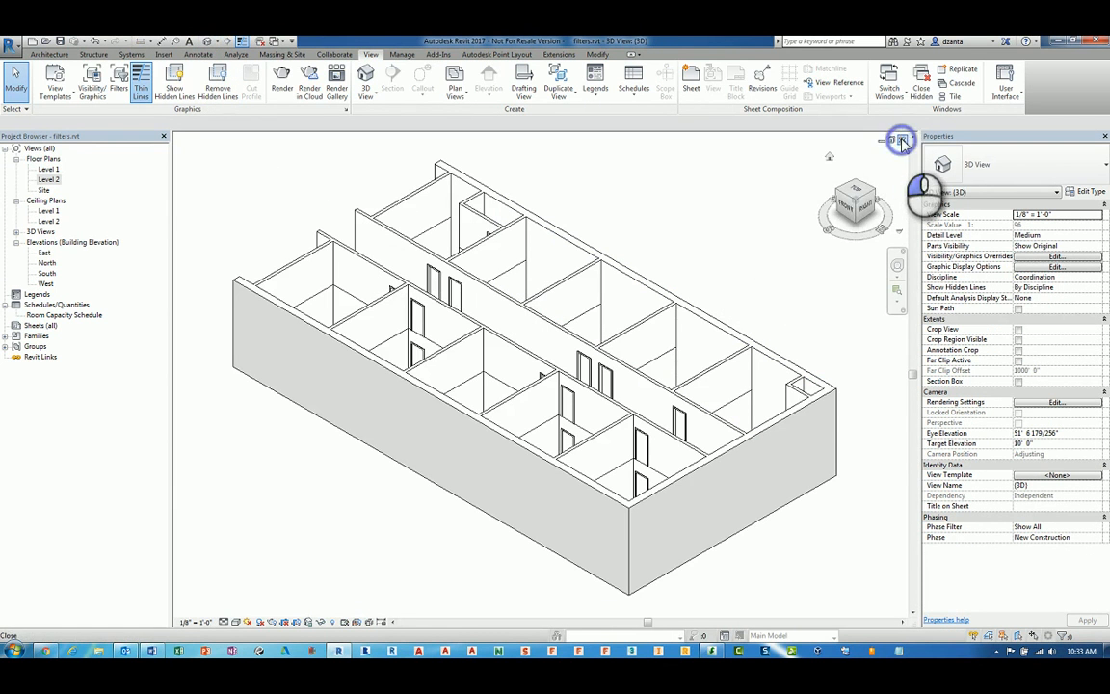
left_click(903, 141)
left_click(727, 176)
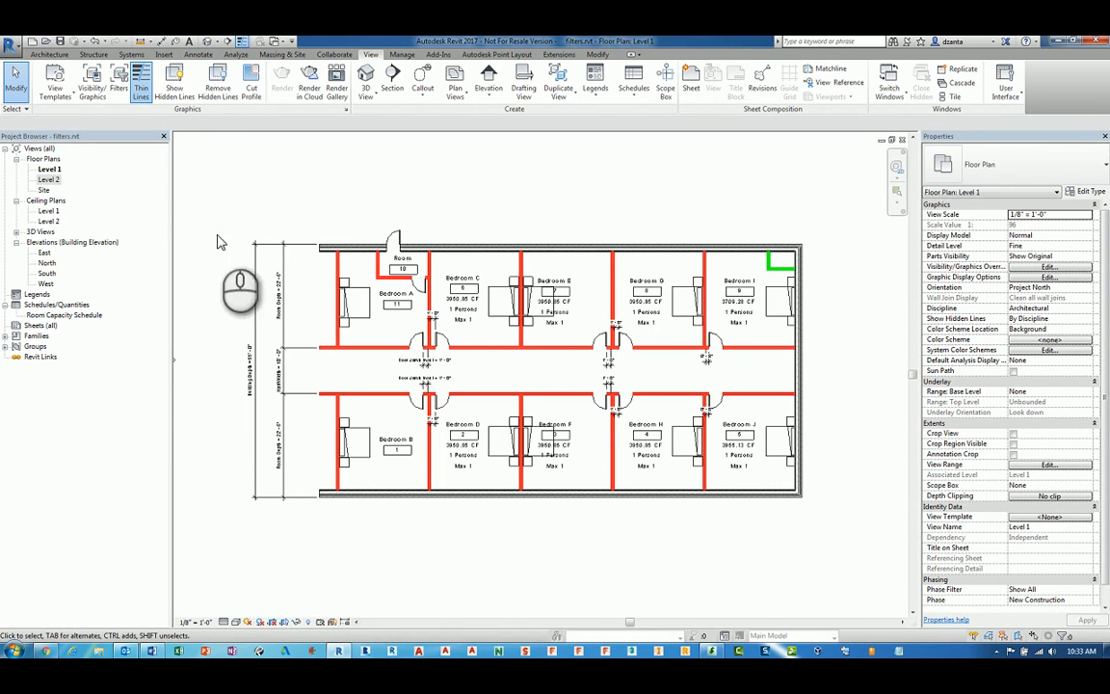
left_click(53, 180)
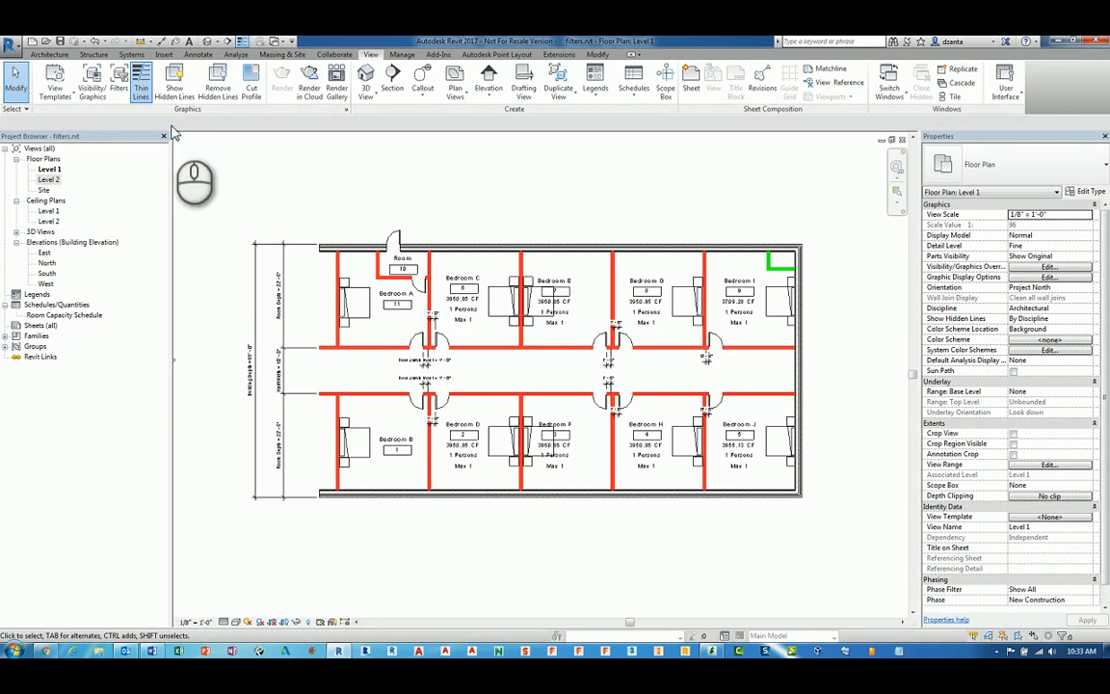
Step: Examine the properties of the project's existing view templates, from Architectural Presentation 3D through Structural Section
left_click(60, 94)
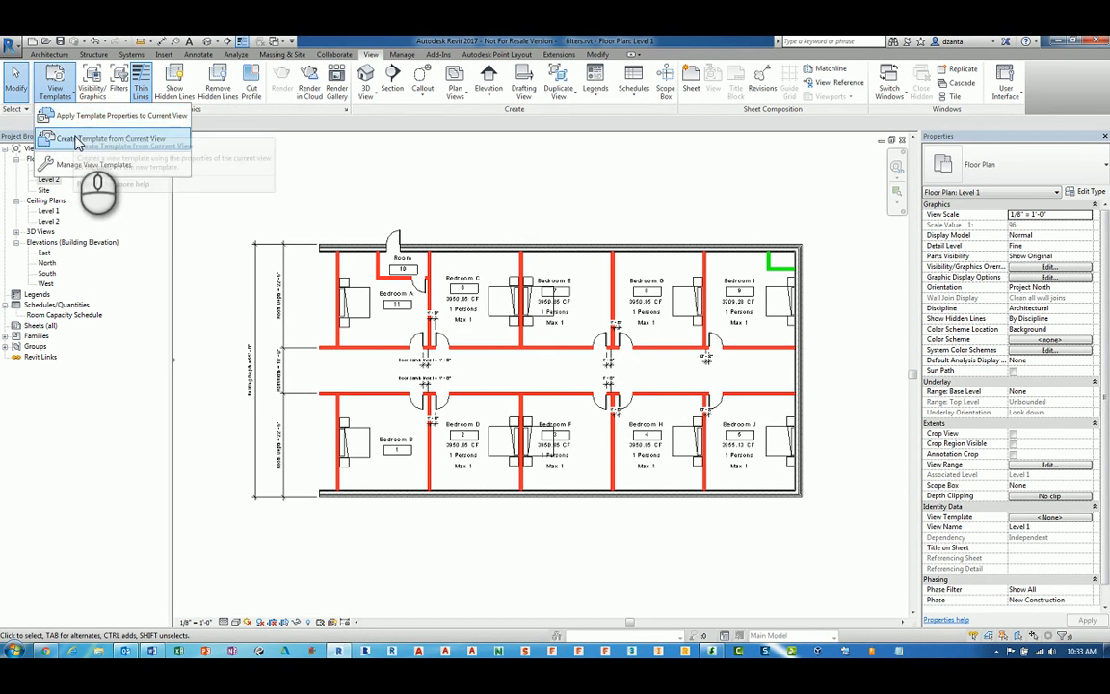
left_click(81, 166)
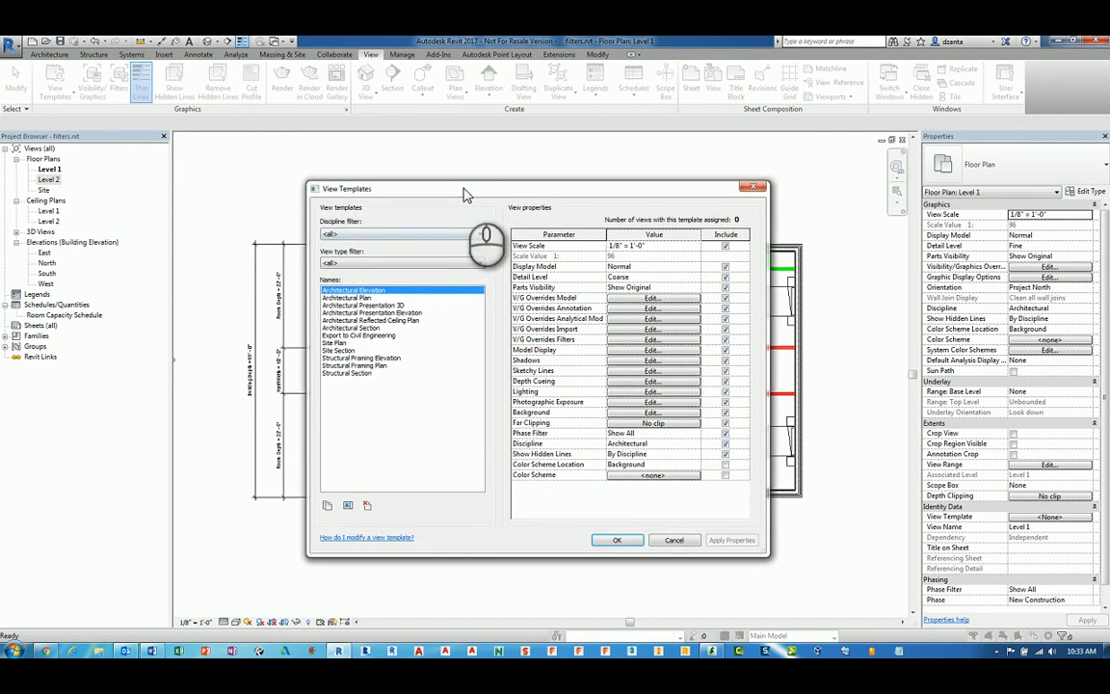
mouse_move(463, 191)
left_mouse_down()
mouse_move(436, 173)
mouse_move(448, 178)
left_mouse_up()
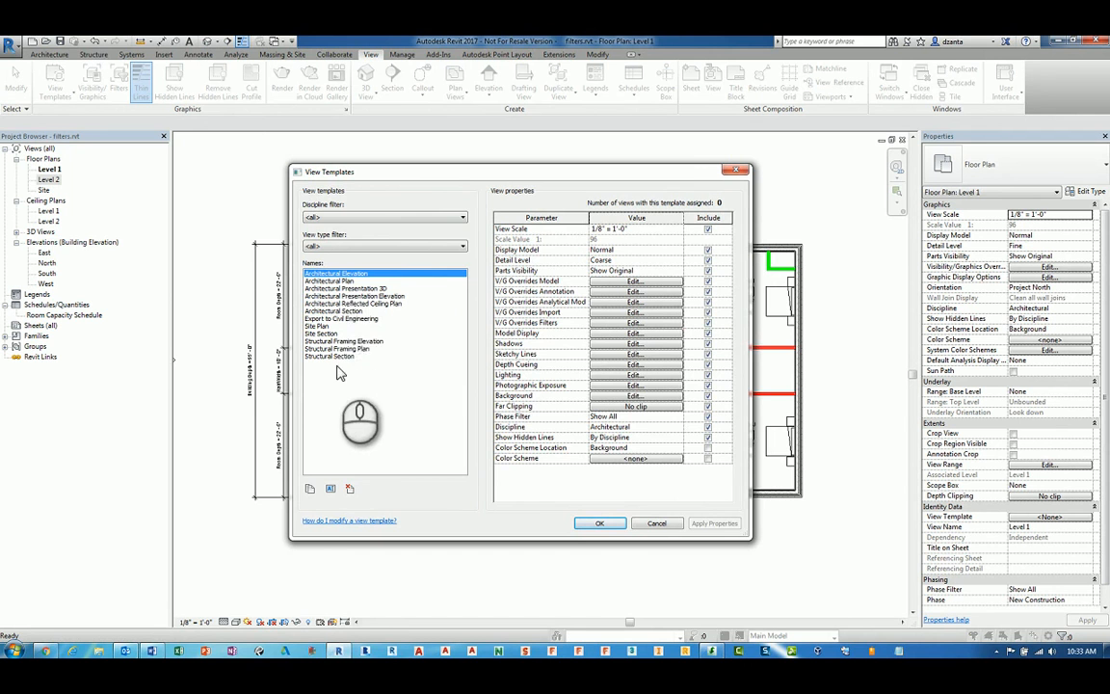
left_click(342, 289)
left_click(340, 303)
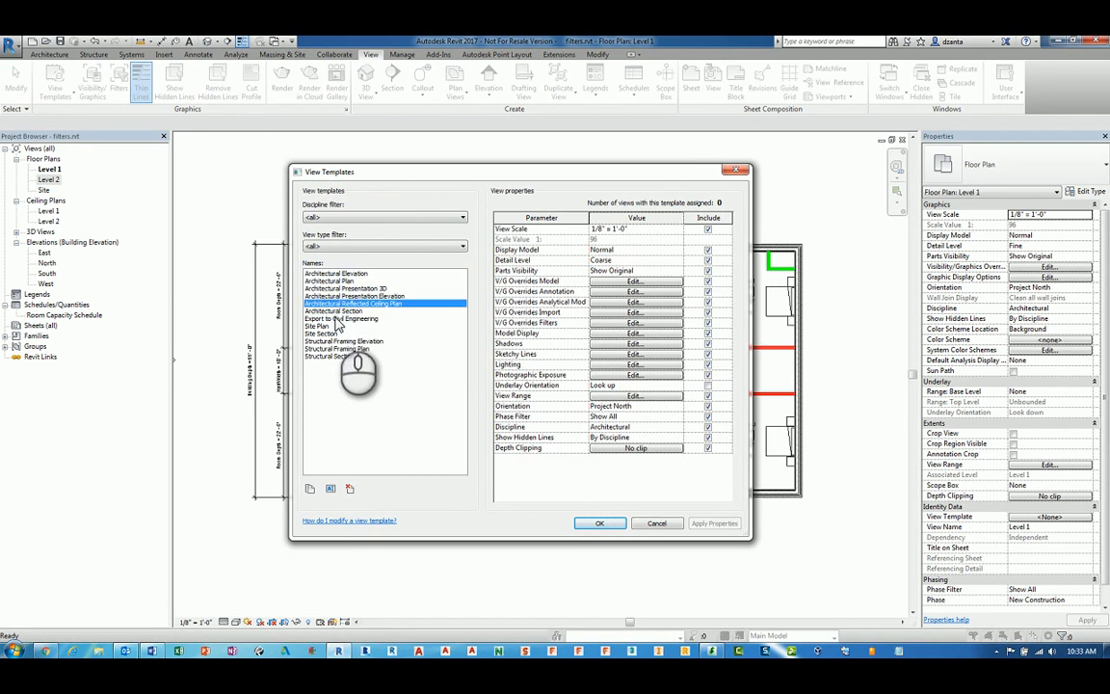
left_click(336, 320)
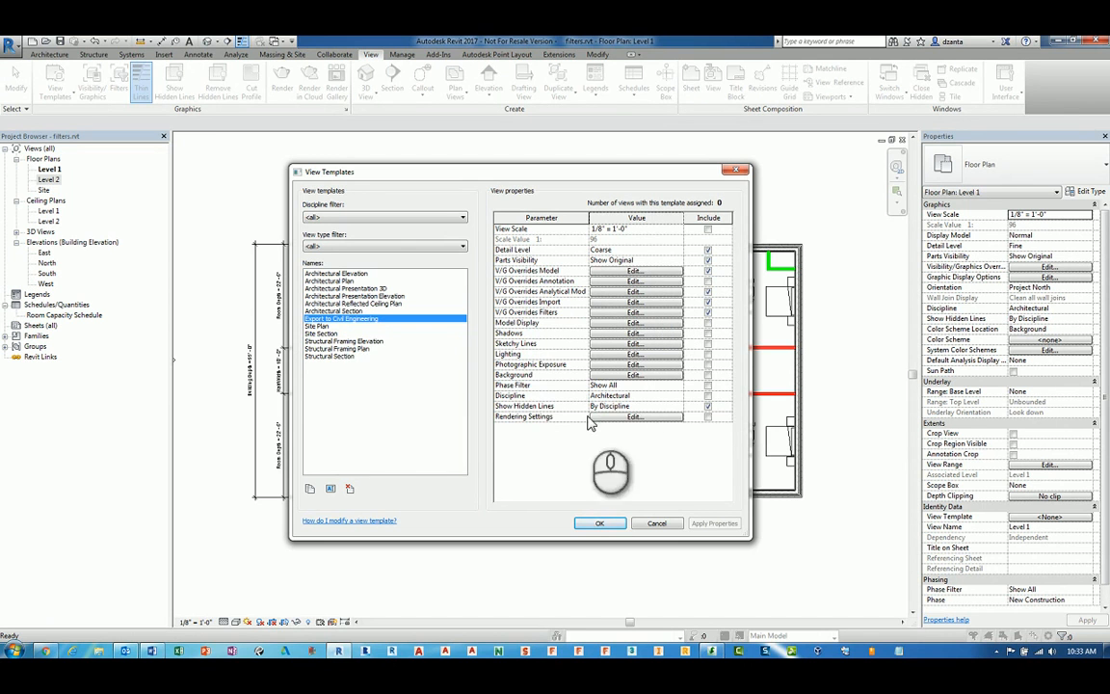
left_click(343, 343)
left_click(334, 357)
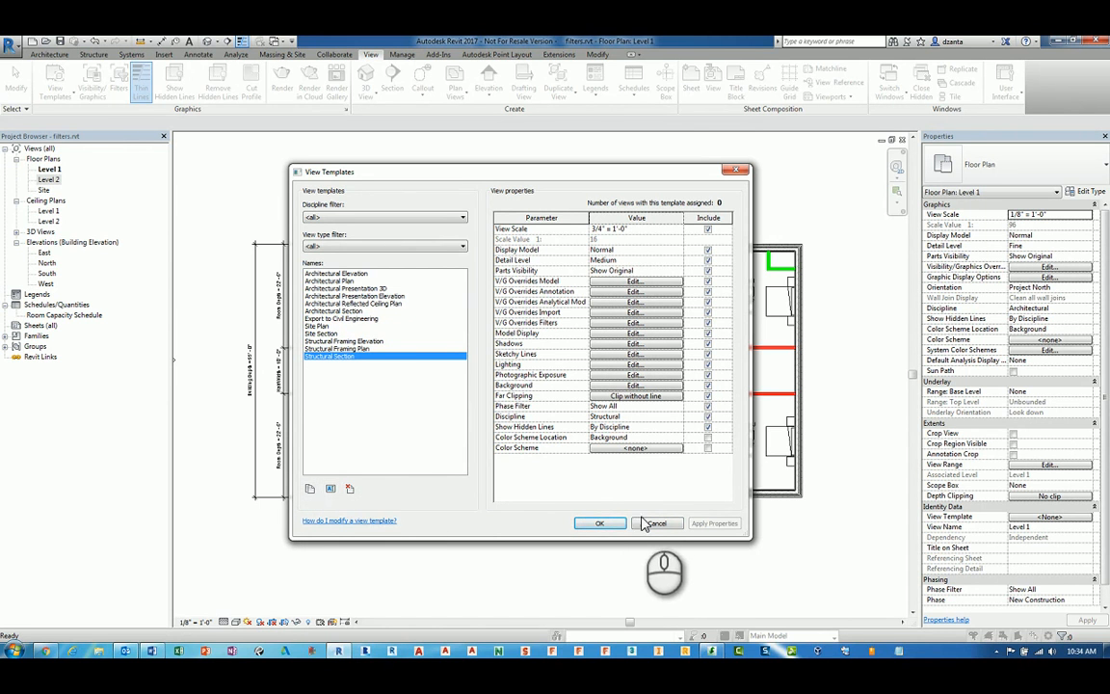
left_click(599, 523)
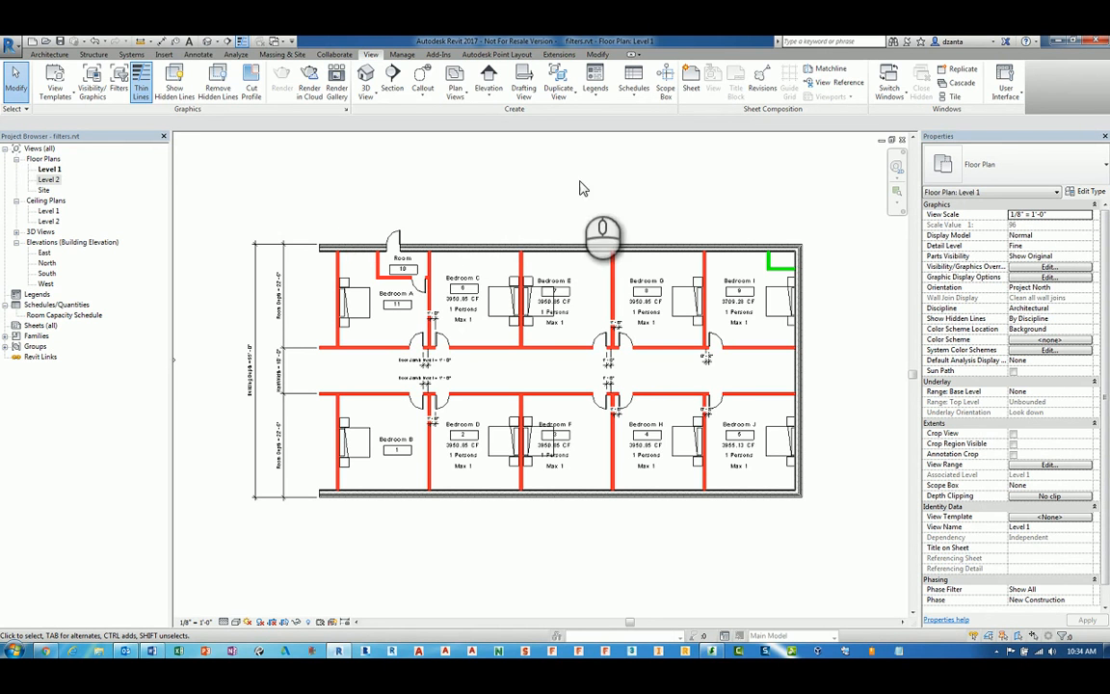
Step: Create a view template from the Level 1 floor plan named "Life Safety Plan View Template 1"
right_click(48, 170)
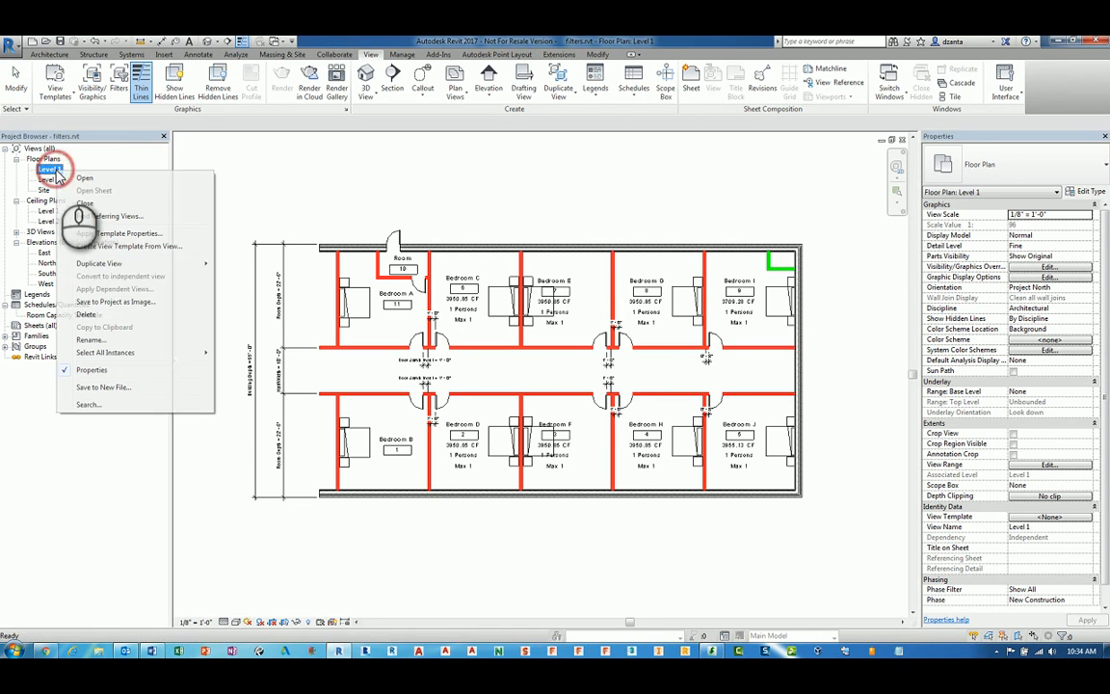
left_click(122, 247)
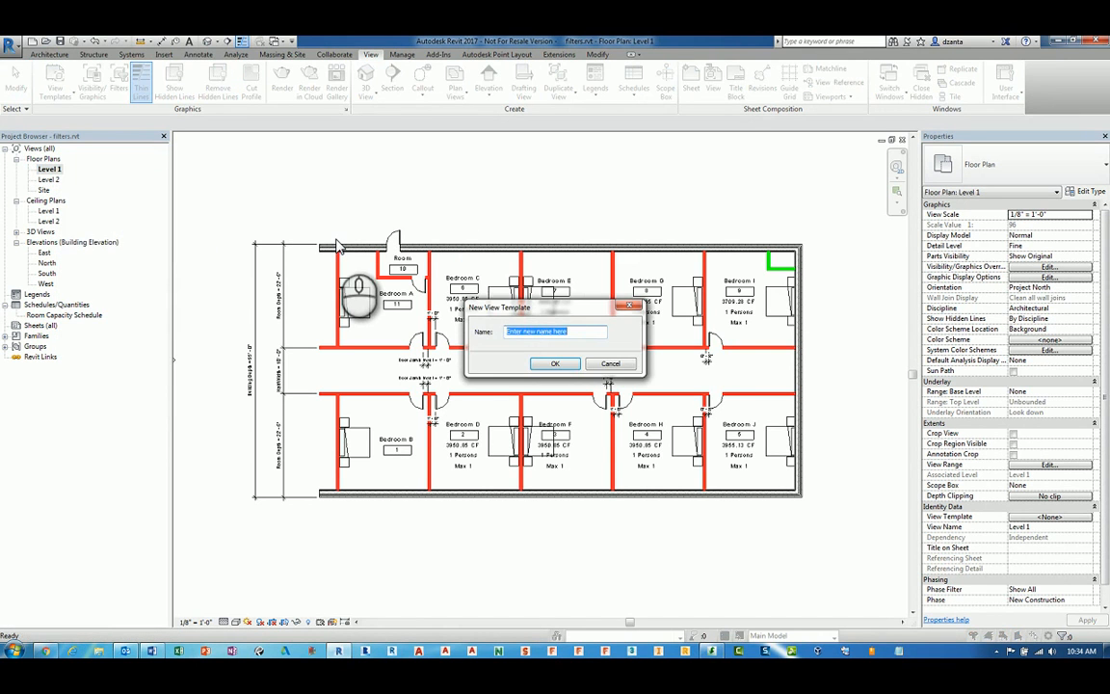
type("Life ")
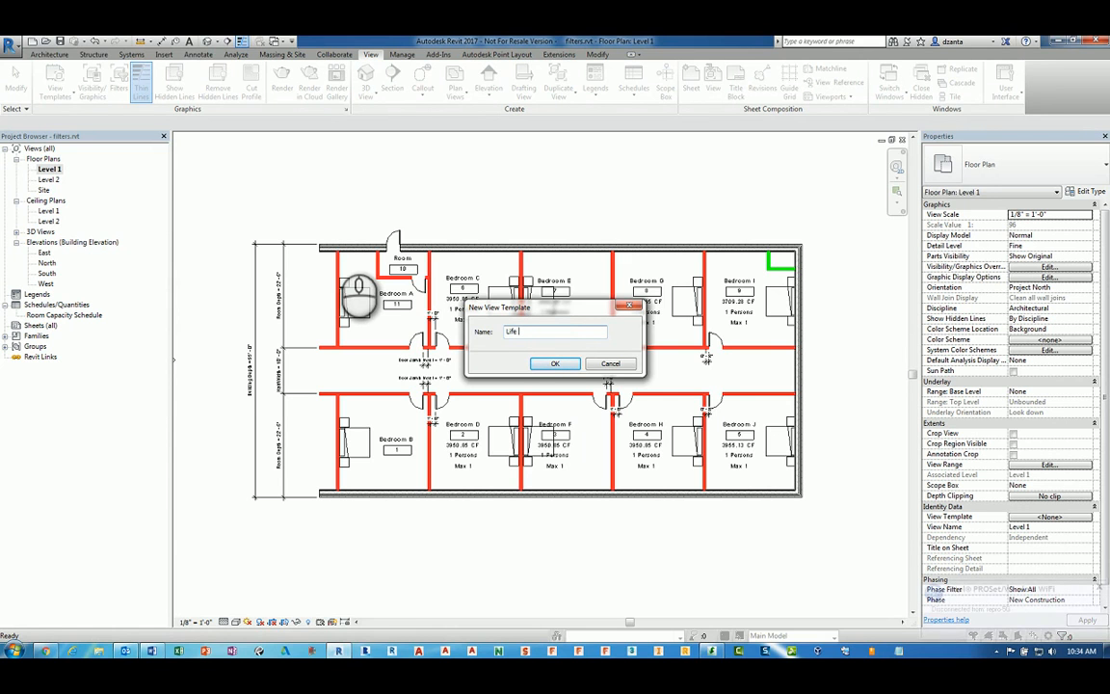
type("Safety Plan View Template 1")
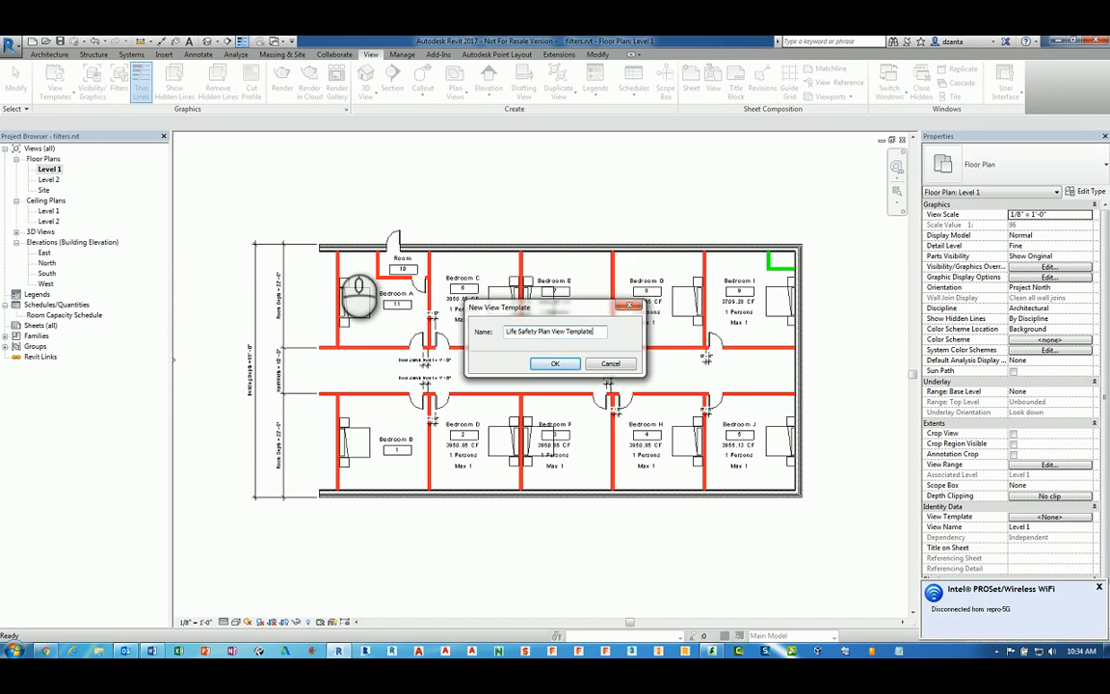
left_click(556, 364)
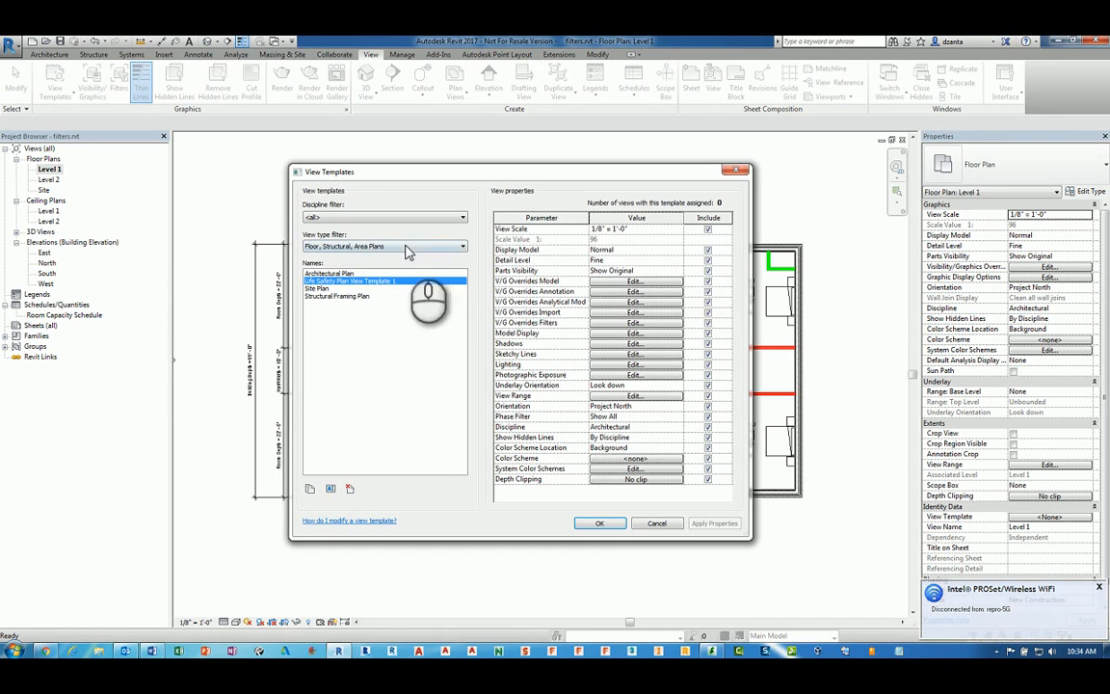
left_click(597, 523)
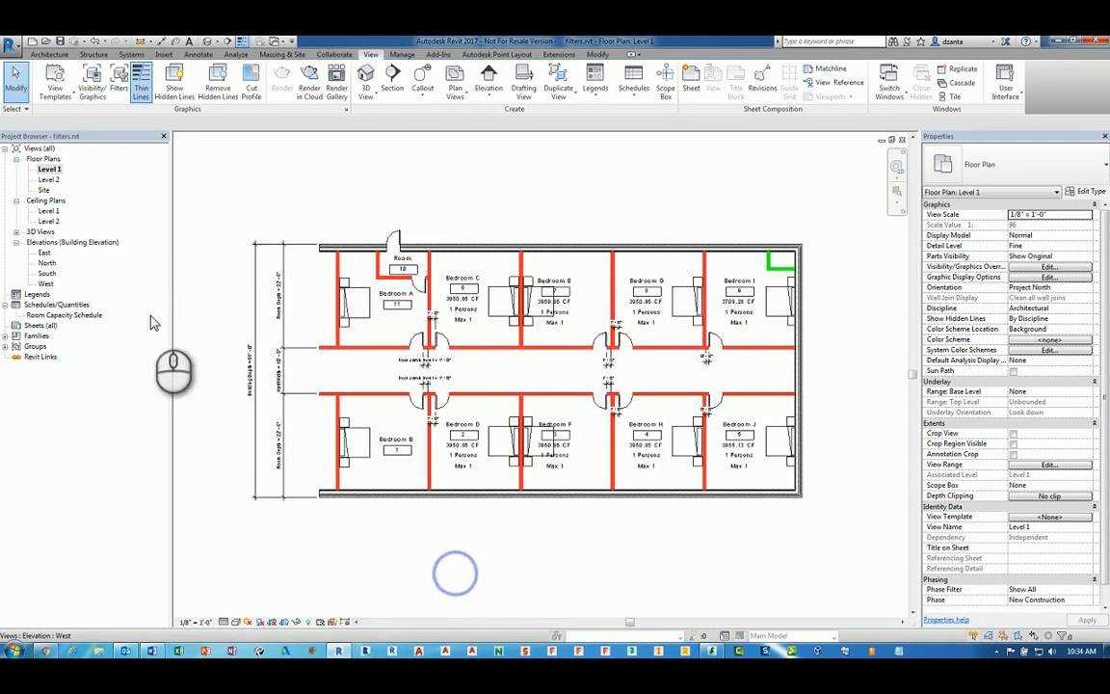
Step: Apply Life Safety Plan View Template 1 to the Level 2 floor plan and compare it with Level 1
left_click(48, 180)
double_click(49, 181)
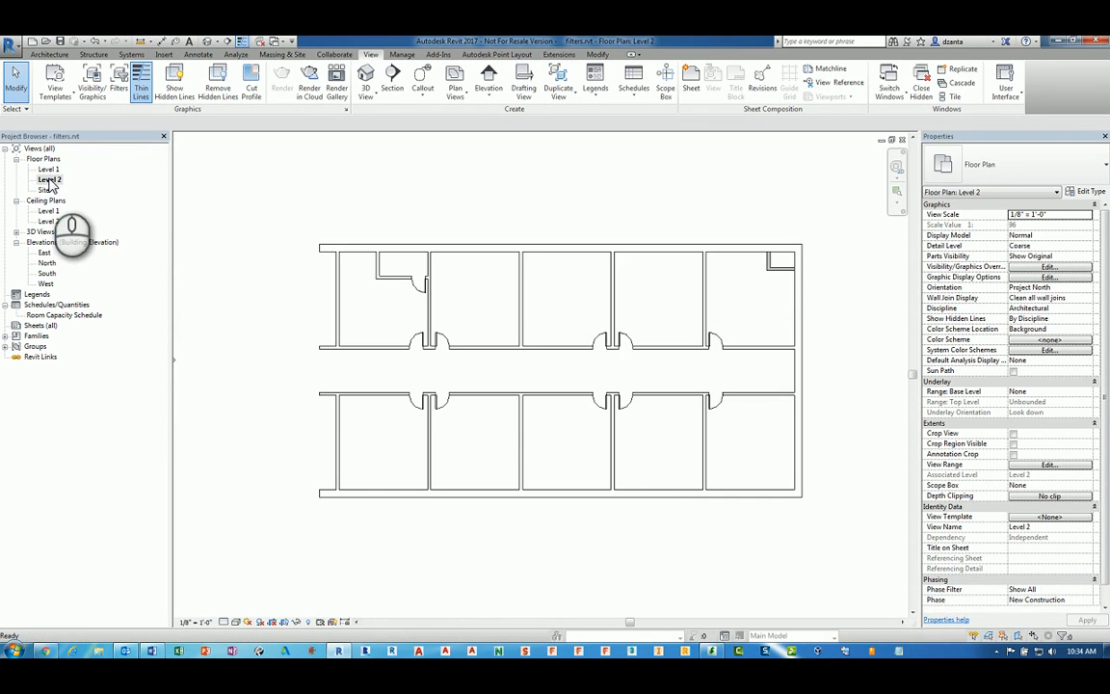
right_click(49, 180)
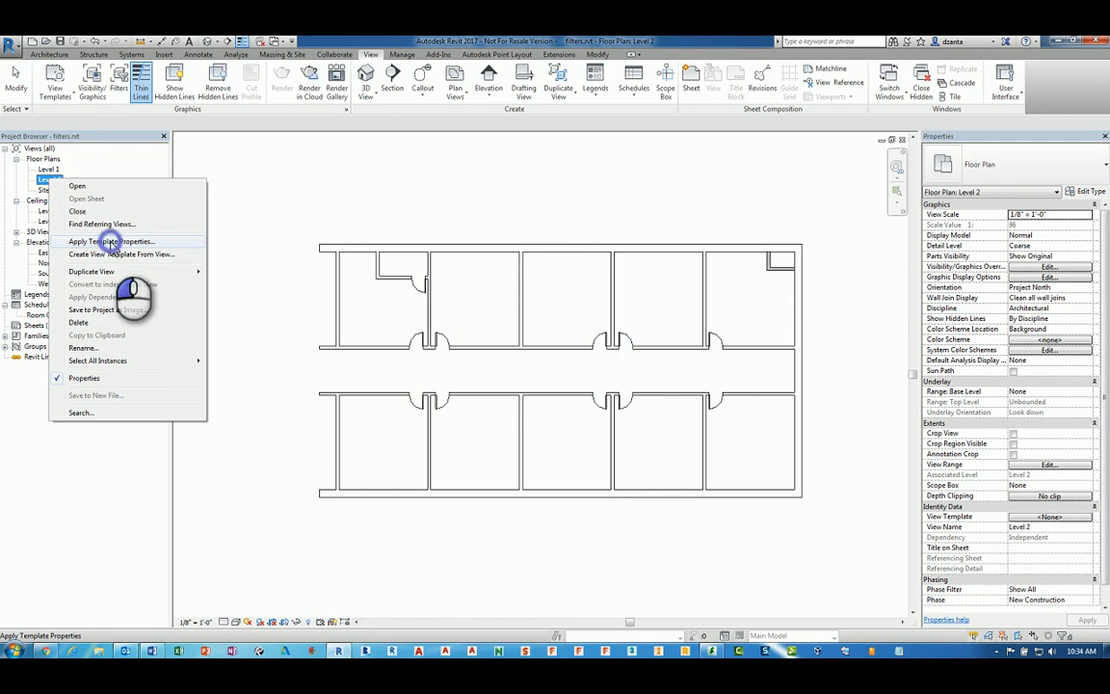
left_click(111, 242)
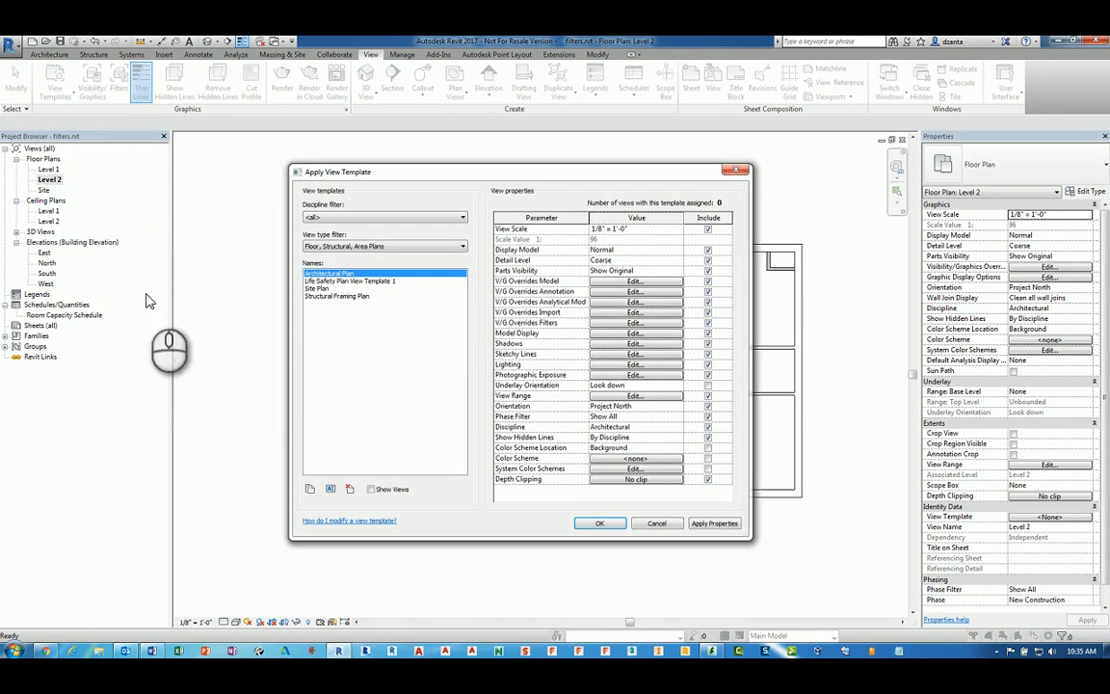
left_click(326, 281)
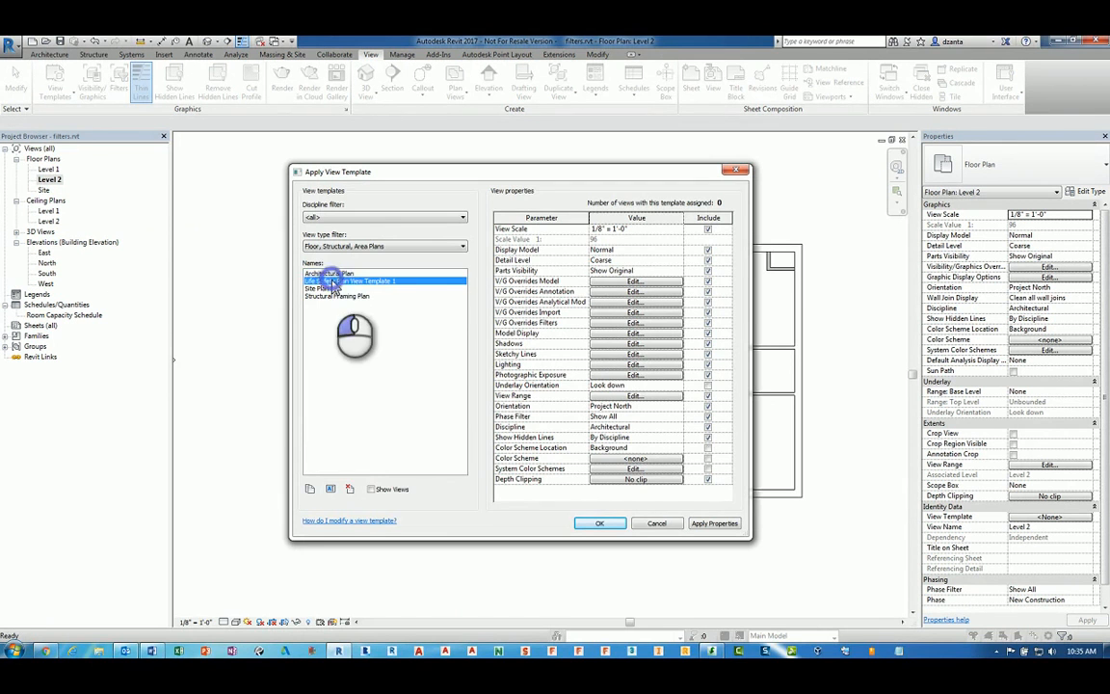
left_click(598, 523)
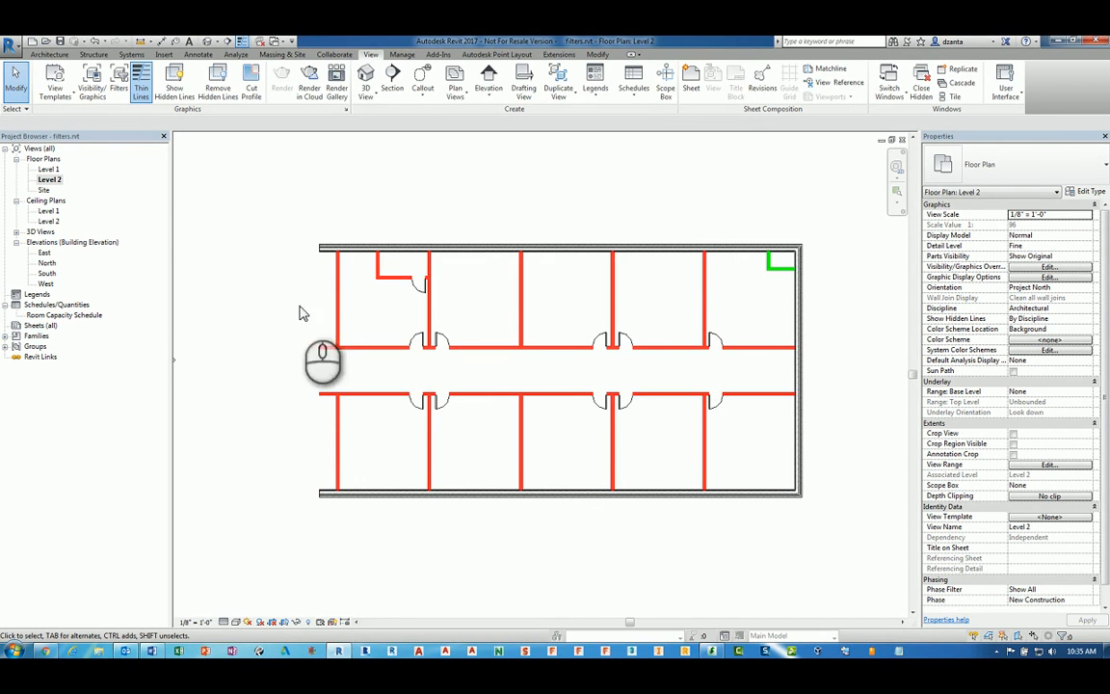
double_click(50, 170)
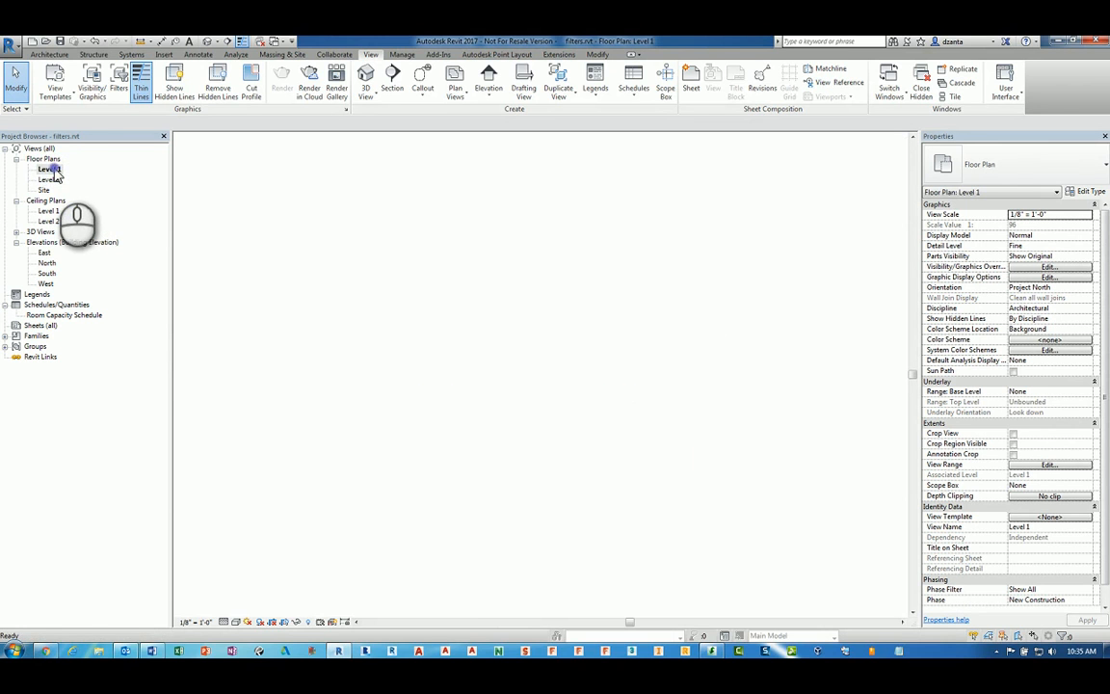
double_click(49, 180)
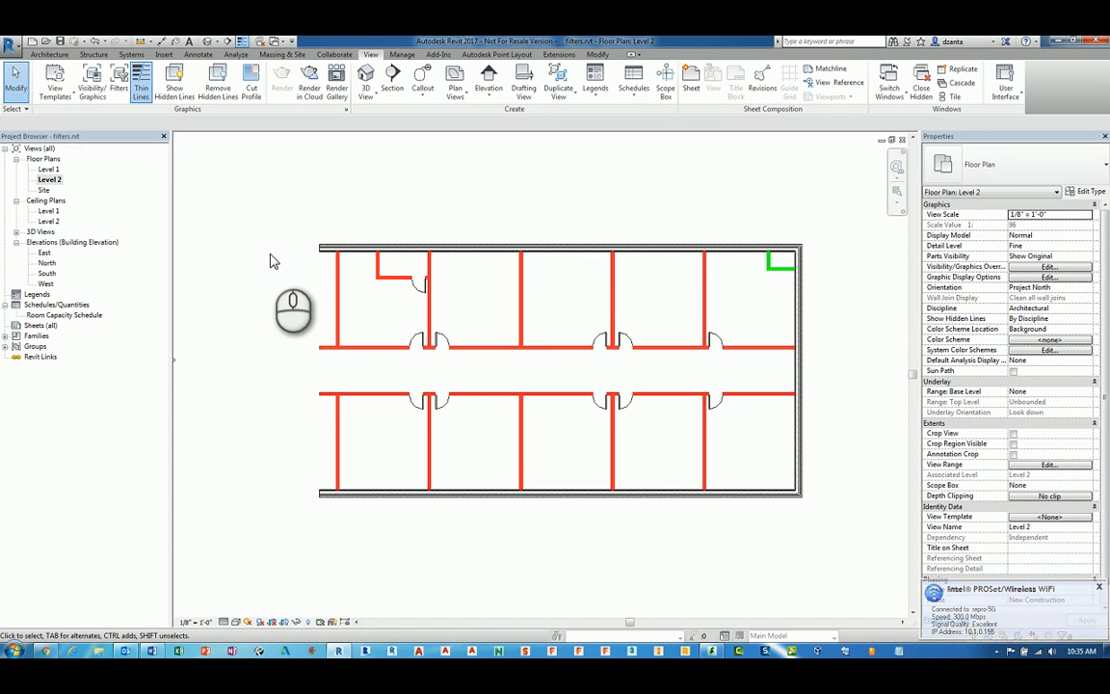
Step: Open the view template manager from Level 2 and look through the architectural, civil export and structural templates without changing them
left_click(54, 94)
left_click(85, 140)
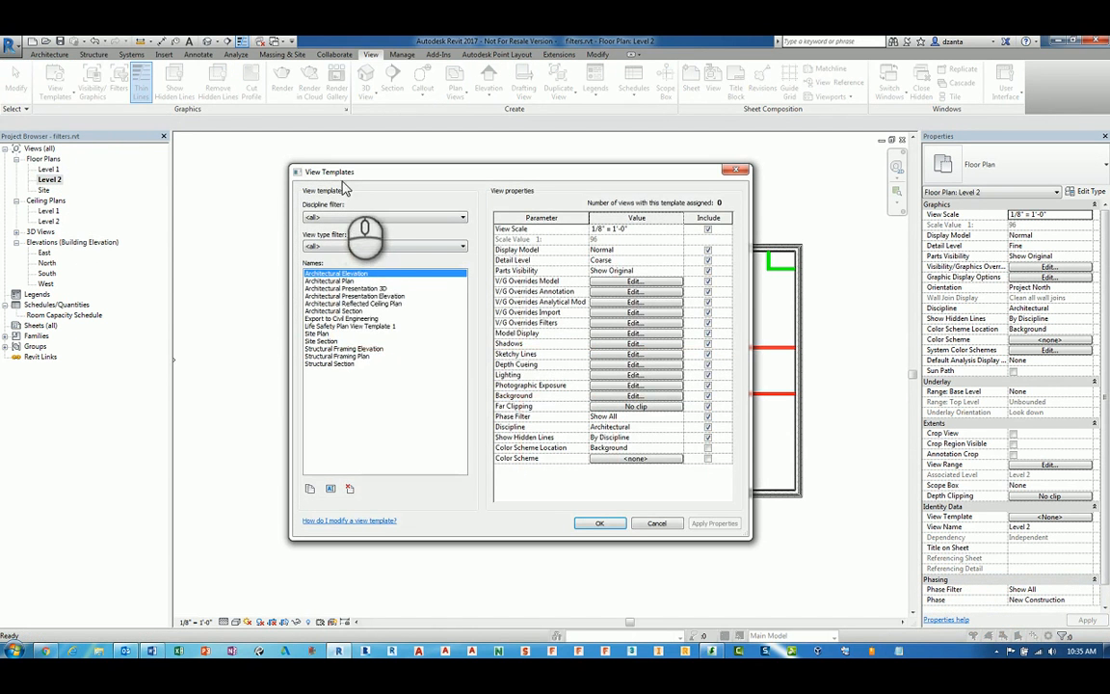
left_click(354, 281)
left_click(354, 297)
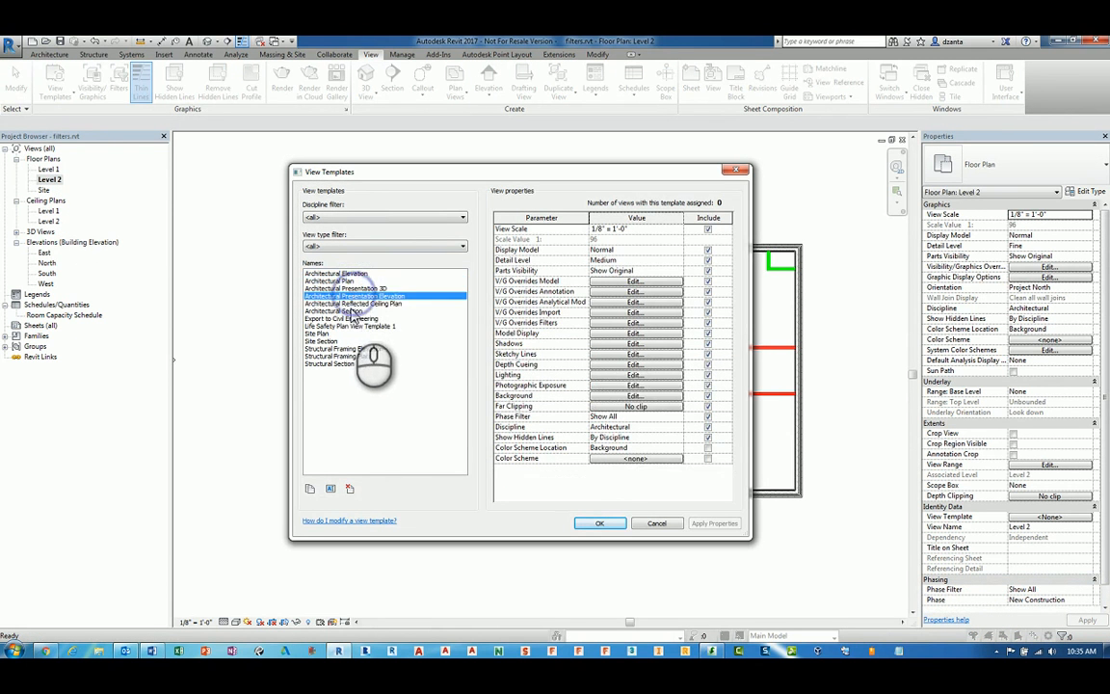
left_click(348, 318)
left_click(348, 348)
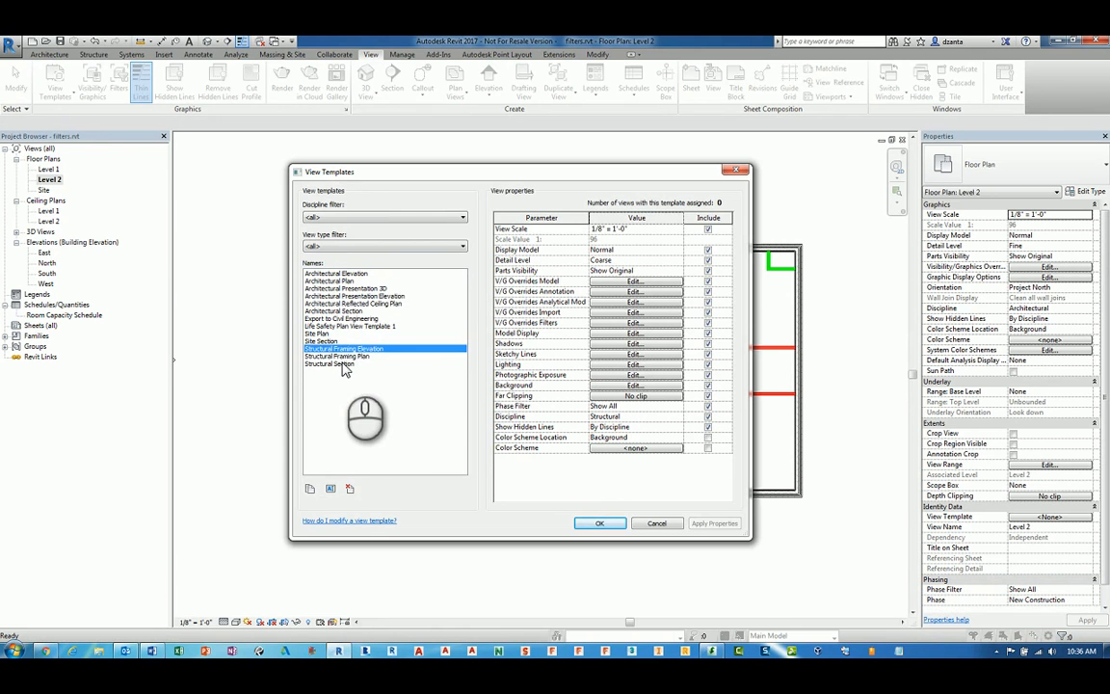
left_click(337, 364)
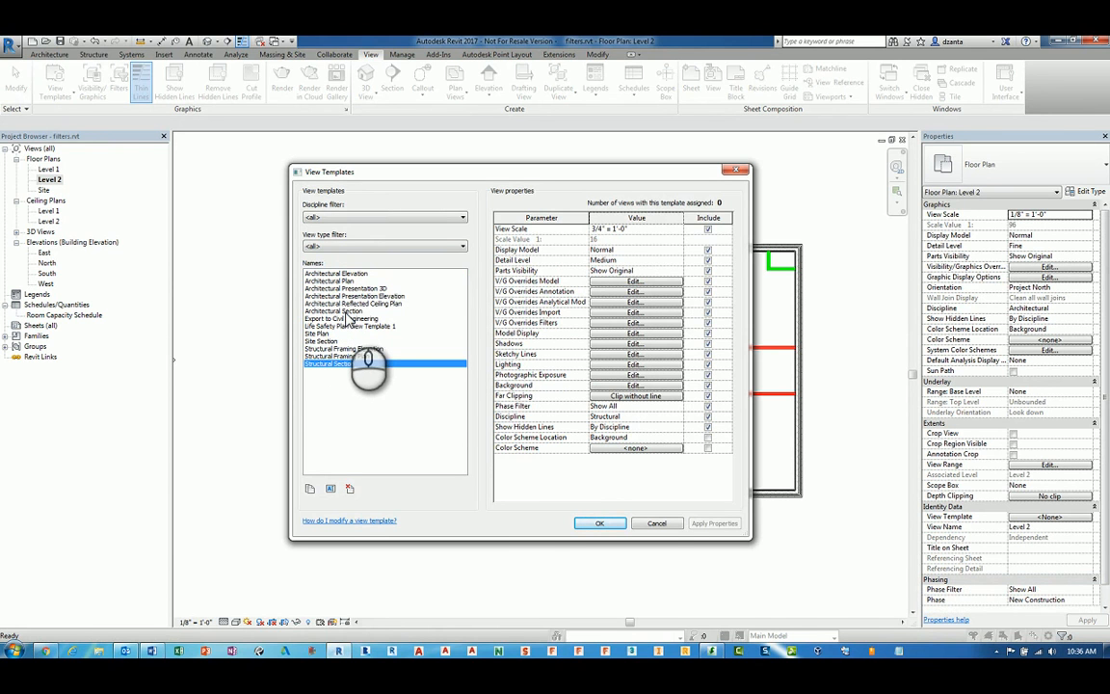
left_click(656, 525)
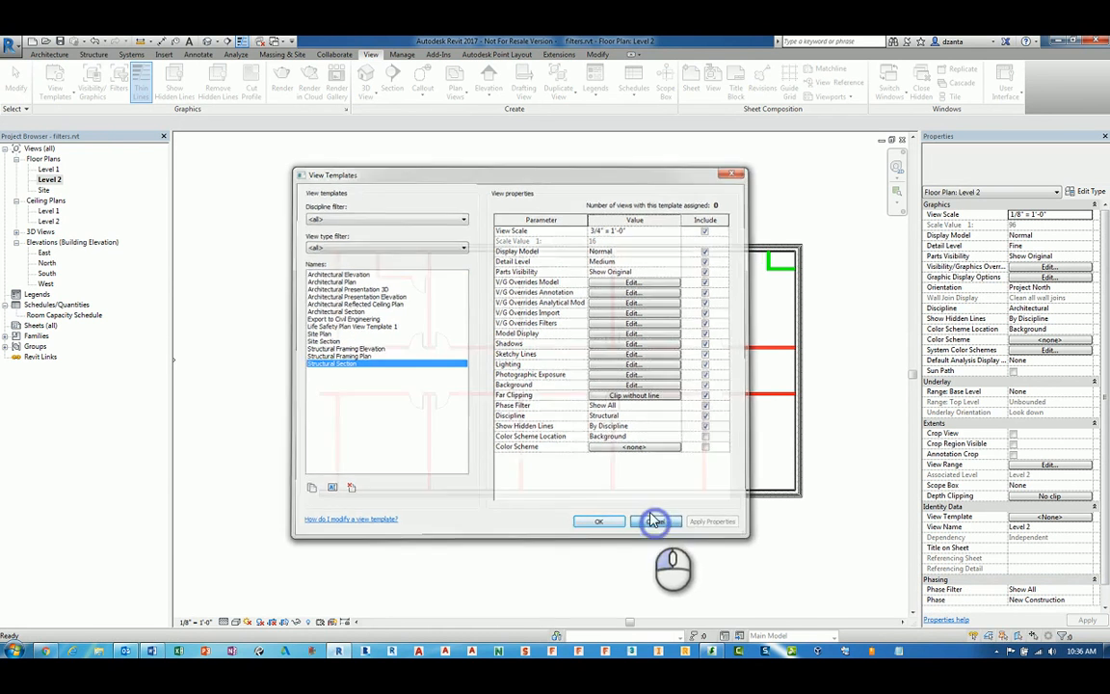
Step: View the North elevation, and close all open views together with the filters project
double_click(46, 264)
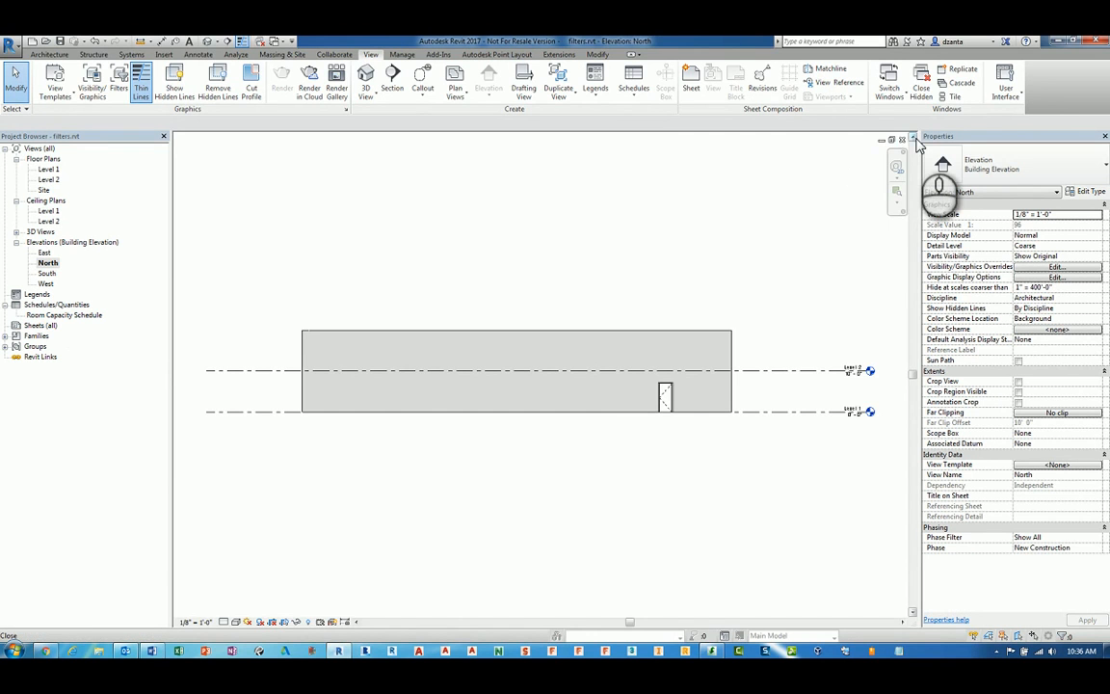
left_click(903, 141)
left_click(903, 141)
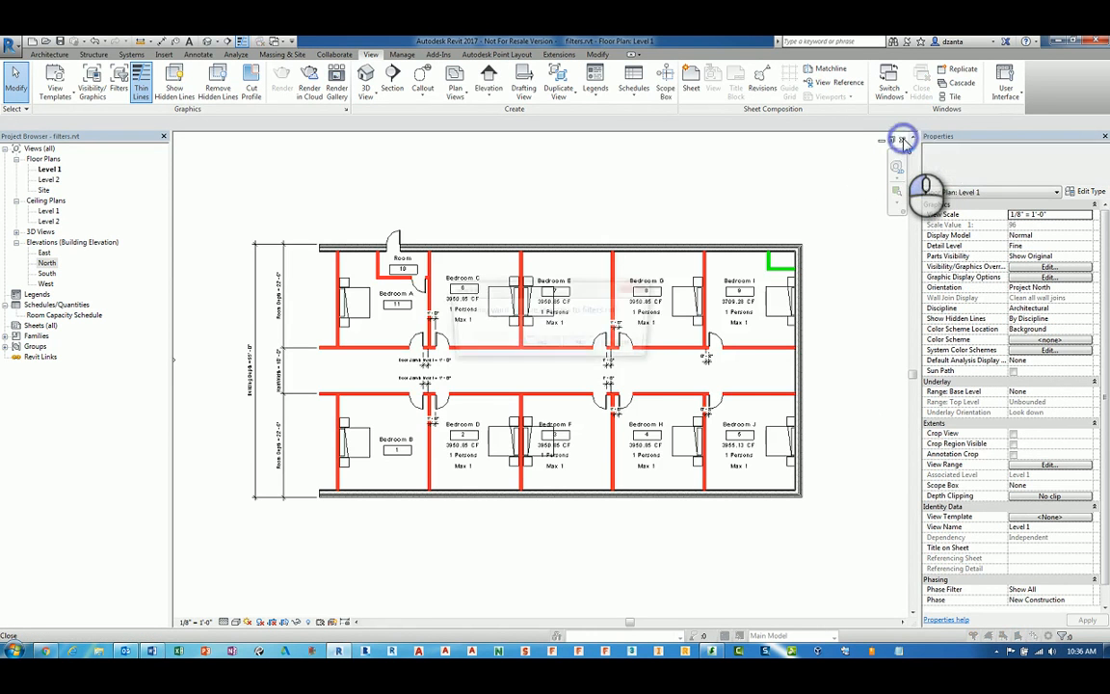
left_click(901, 142)
left_click(599, 345)
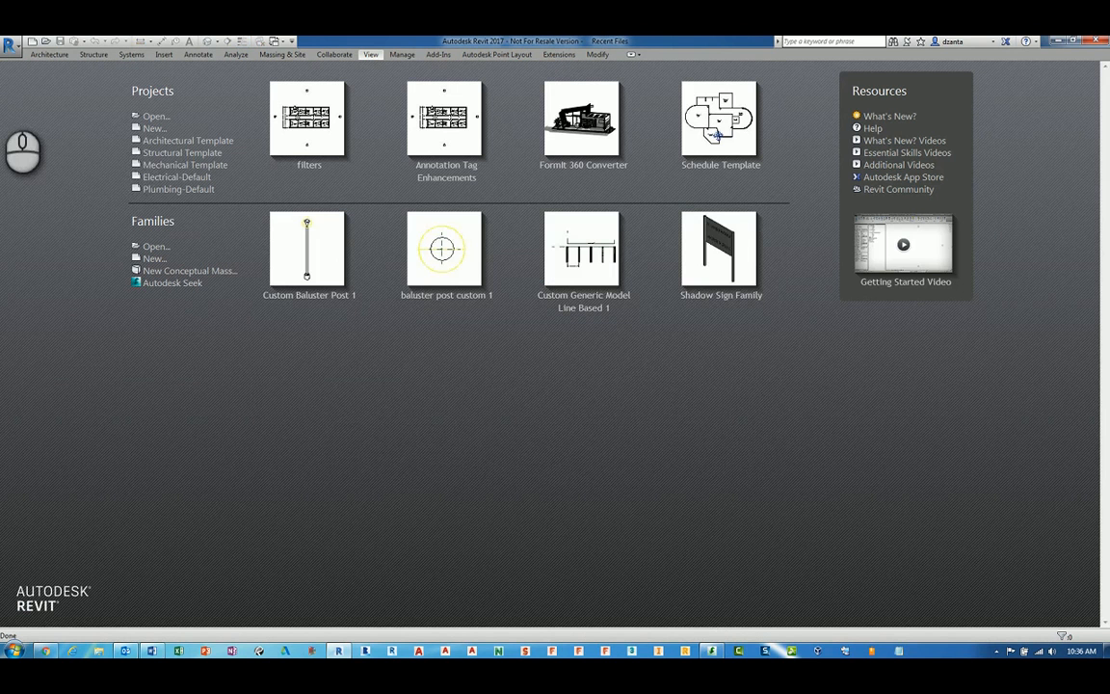
Step: Open the Depth Cueing.rvt project from the Revit folder under AE-Demo Sets on the portable backup drive (F:)
left_click(150, 115)
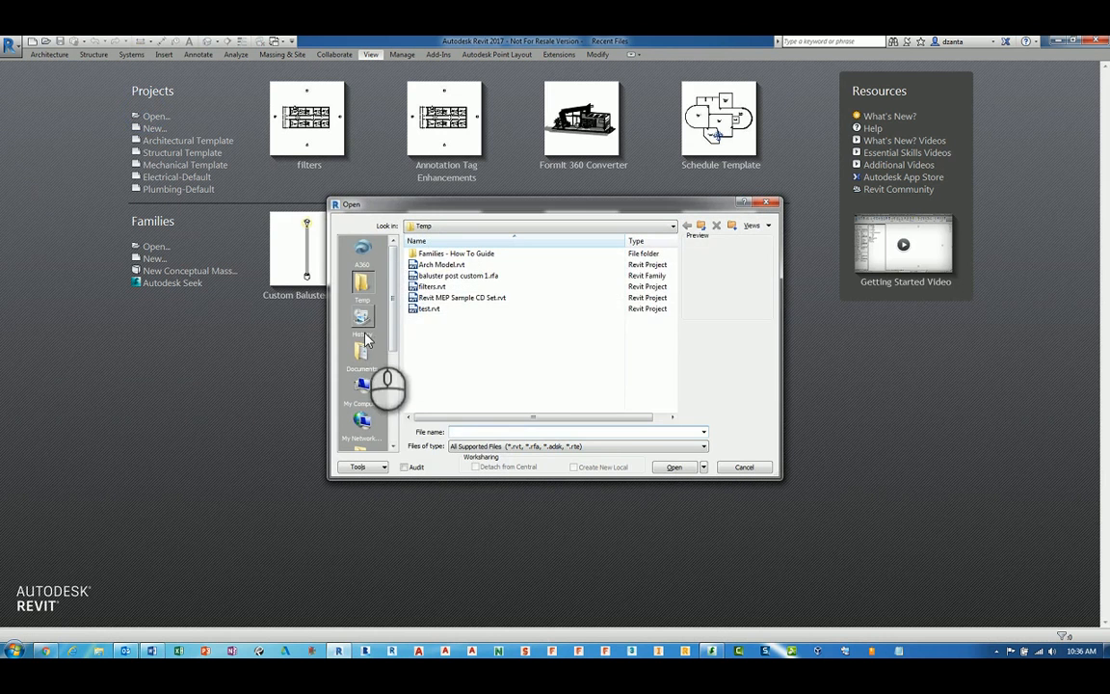
left_click(367, 398)
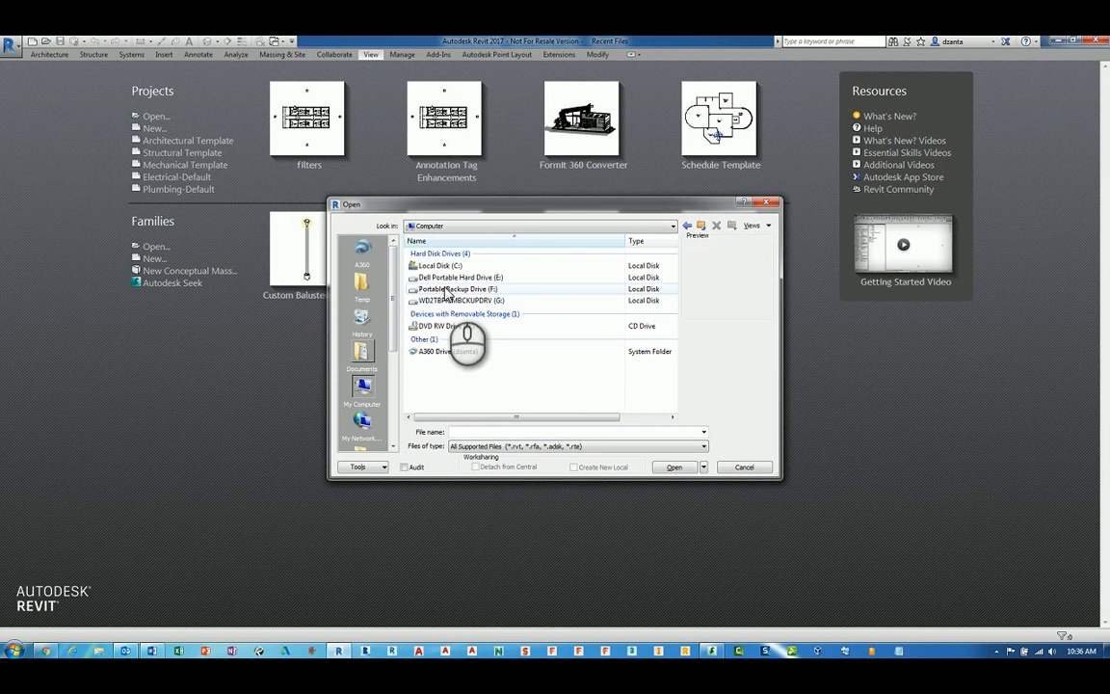
double_click(446, 291)
double_click(446, 287)
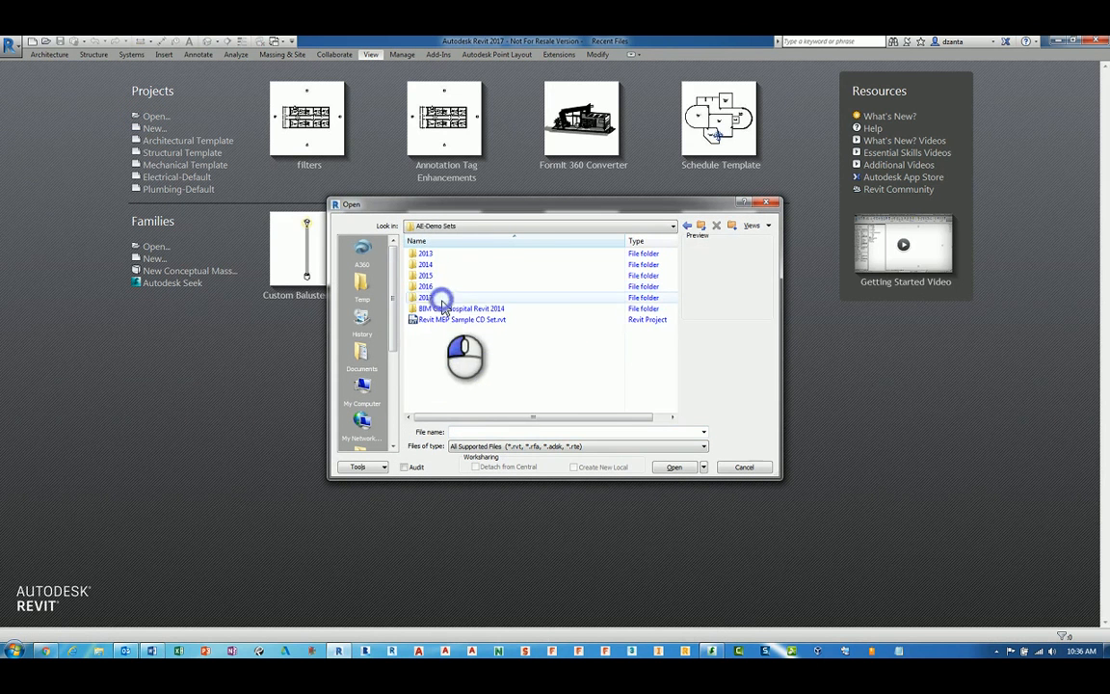
double_click(443, 297)
double_click(441, 366)
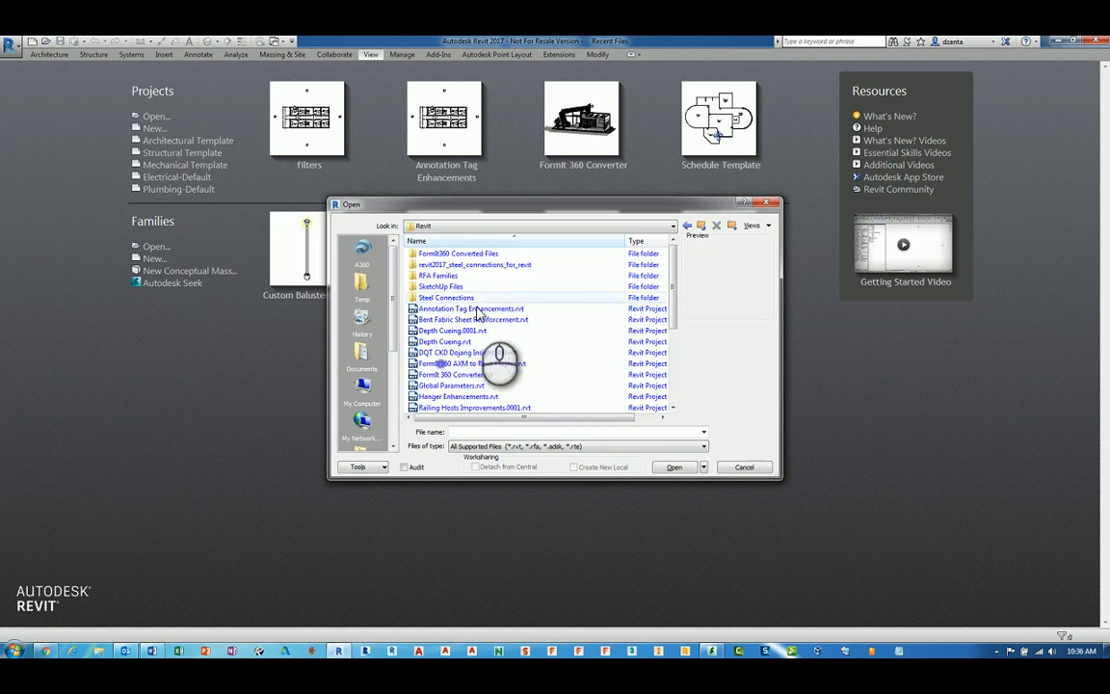
double_click(469, 340)
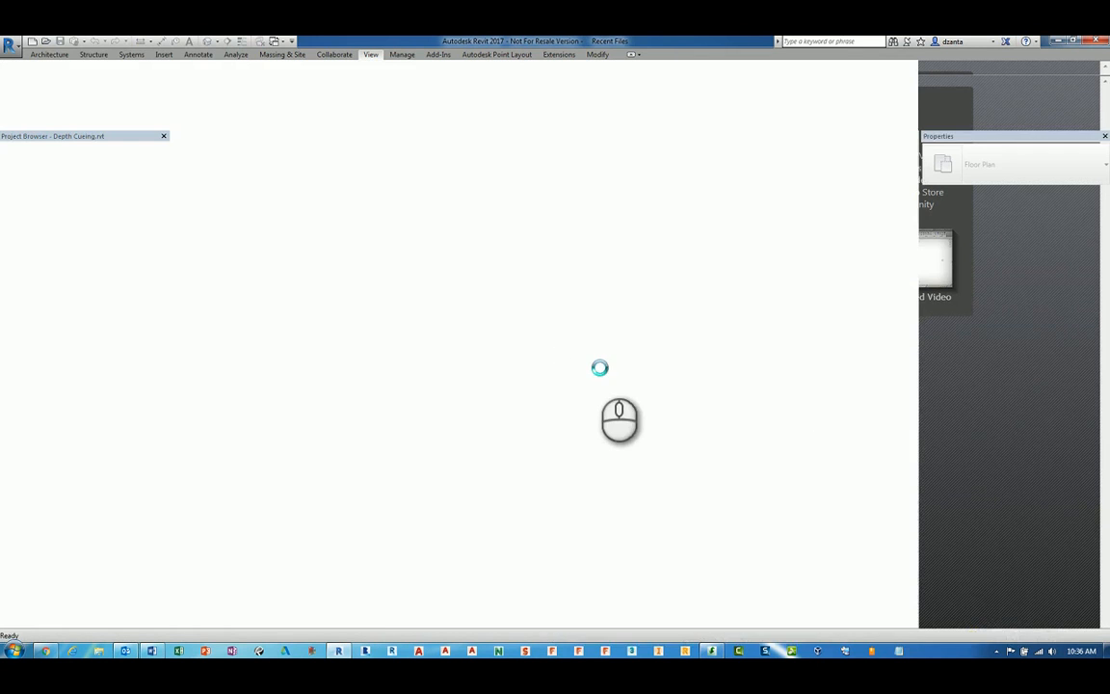
Step: Examine the South with DC Adjustments elevation, compare it with the North elevation, and close the North view
scroll(448, 409, "up", 5)
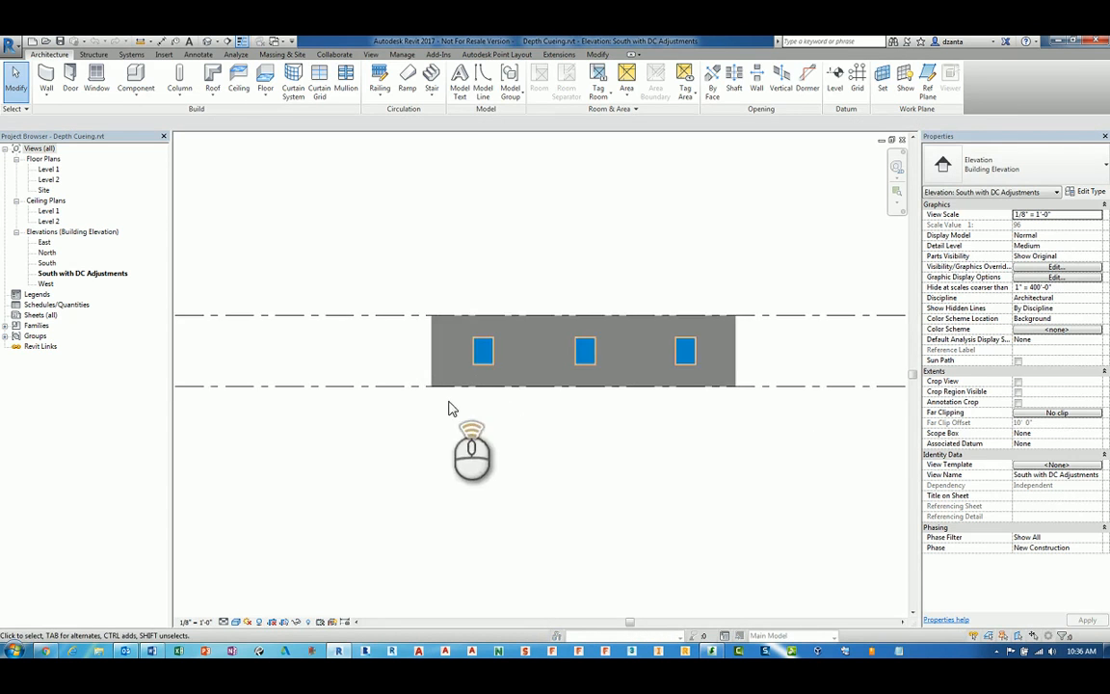
mouse_move(604, 446)
middle_mouse_down()
mouse_move(605, 457)
mouse_move(552, 489)
middle_mouse_up()
scroll(564, 480, "up", 2)
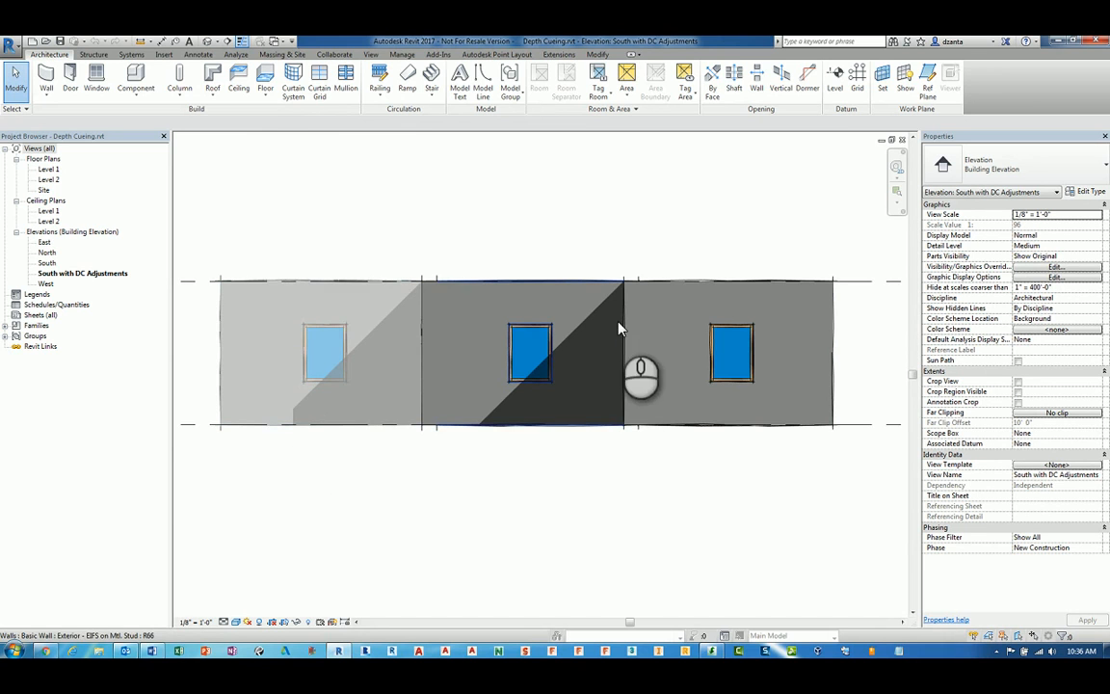
double_click(46, 252)
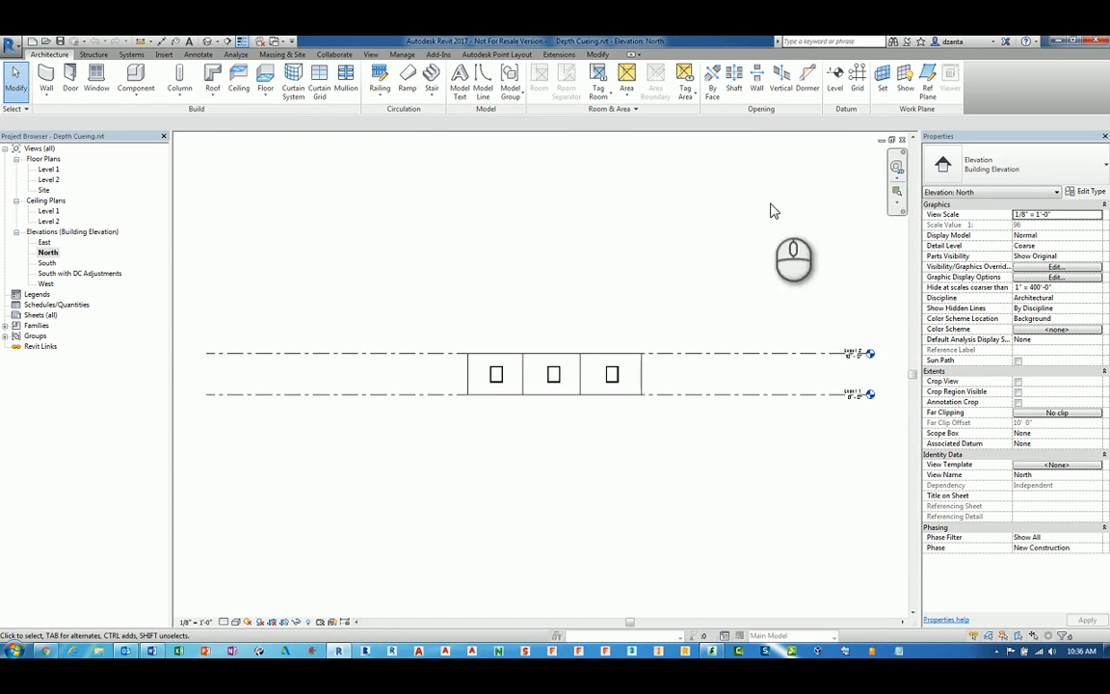
left_click(562, 352)
scroll(562, 351, "up", 5)
left_click(569, 339)
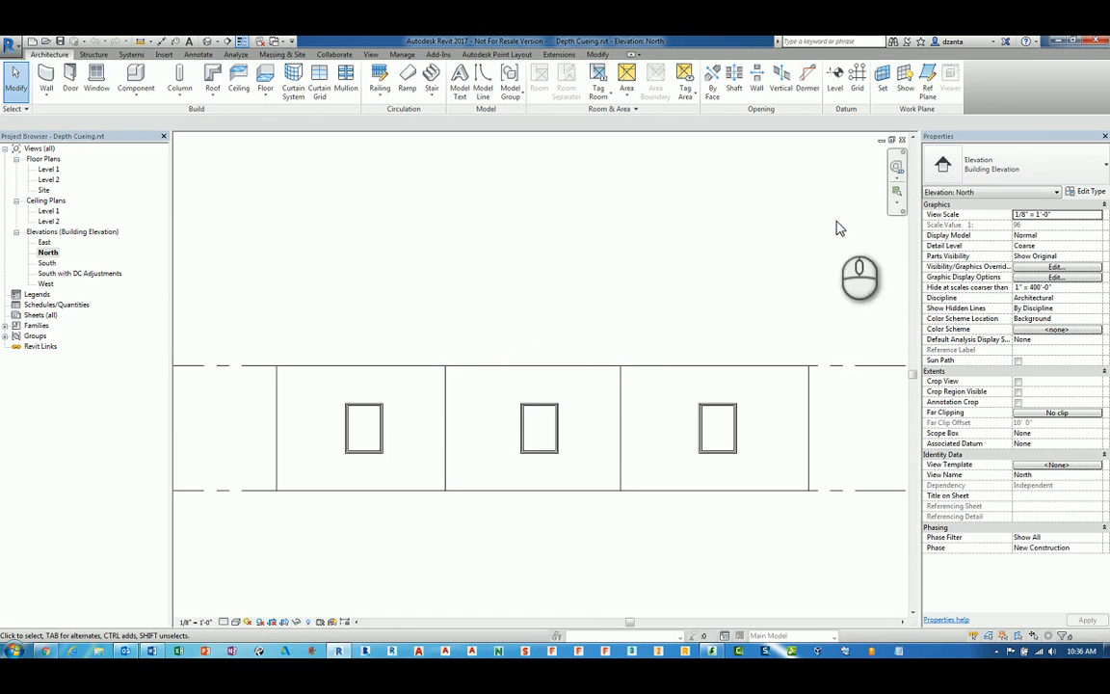
left_click(902, 140)
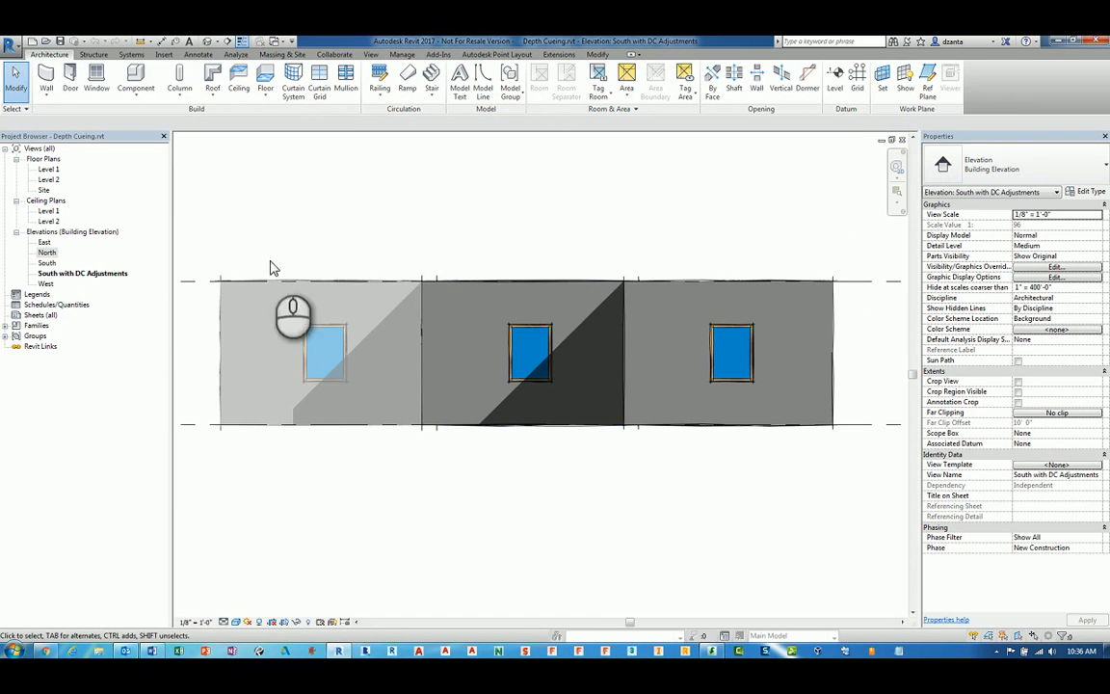
Step: Create a view template from the South with DC Adjustments elevation named "artistic view template", keeping its default included properties
right_click(110, 276)
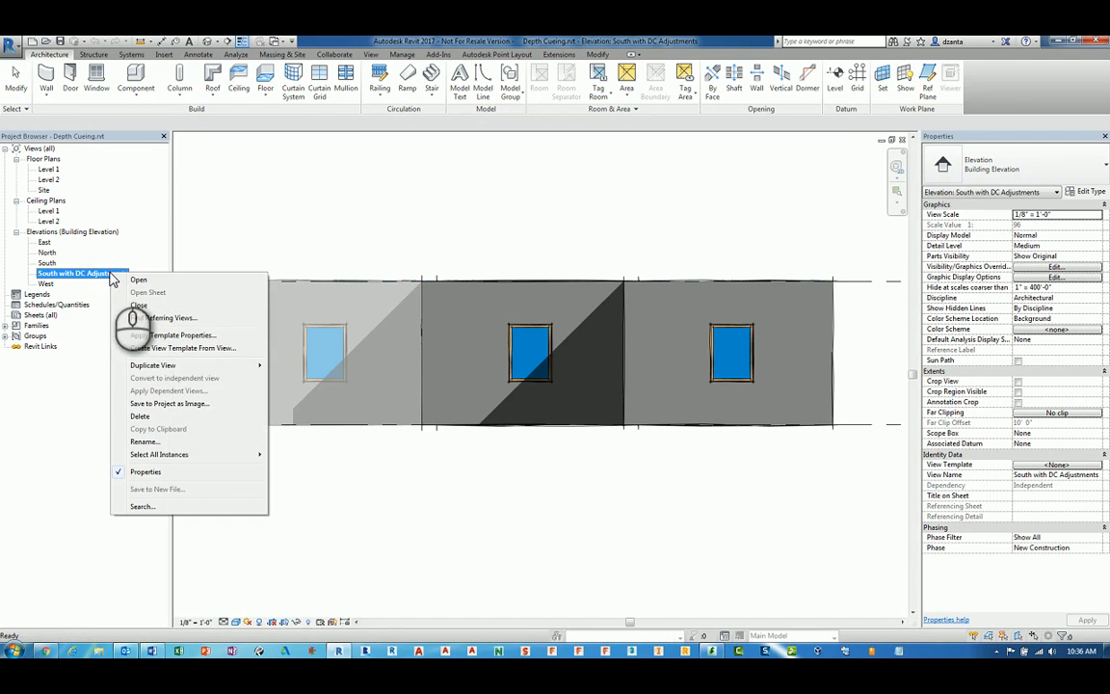
left_click(210, 348)
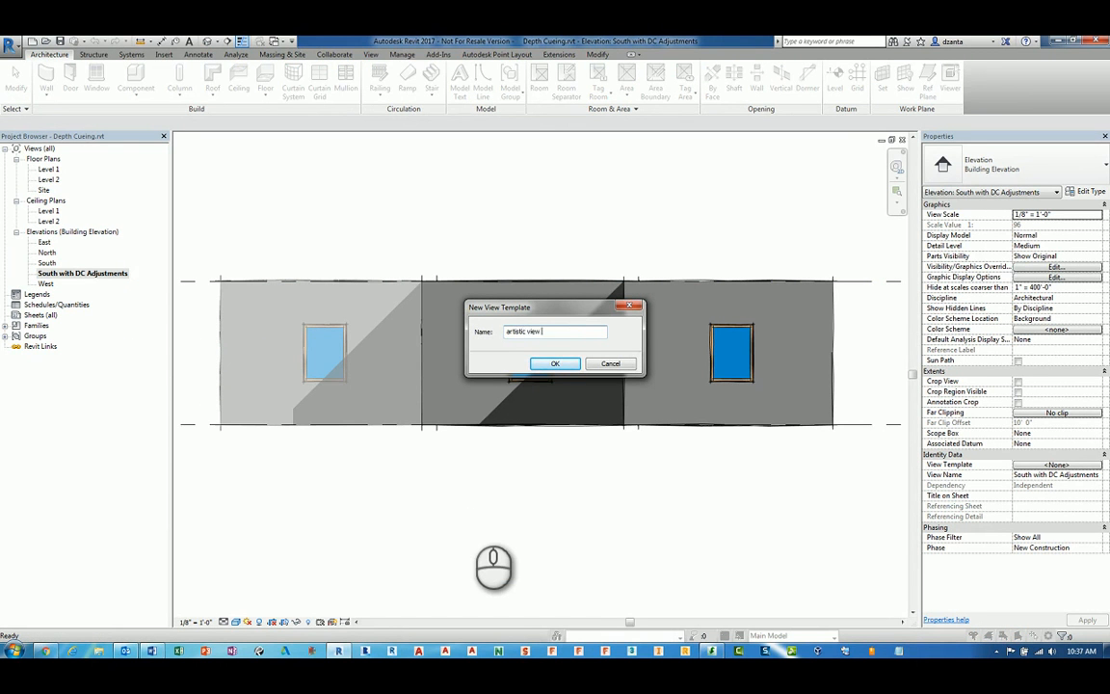
type("artistic view template")
key("Return")
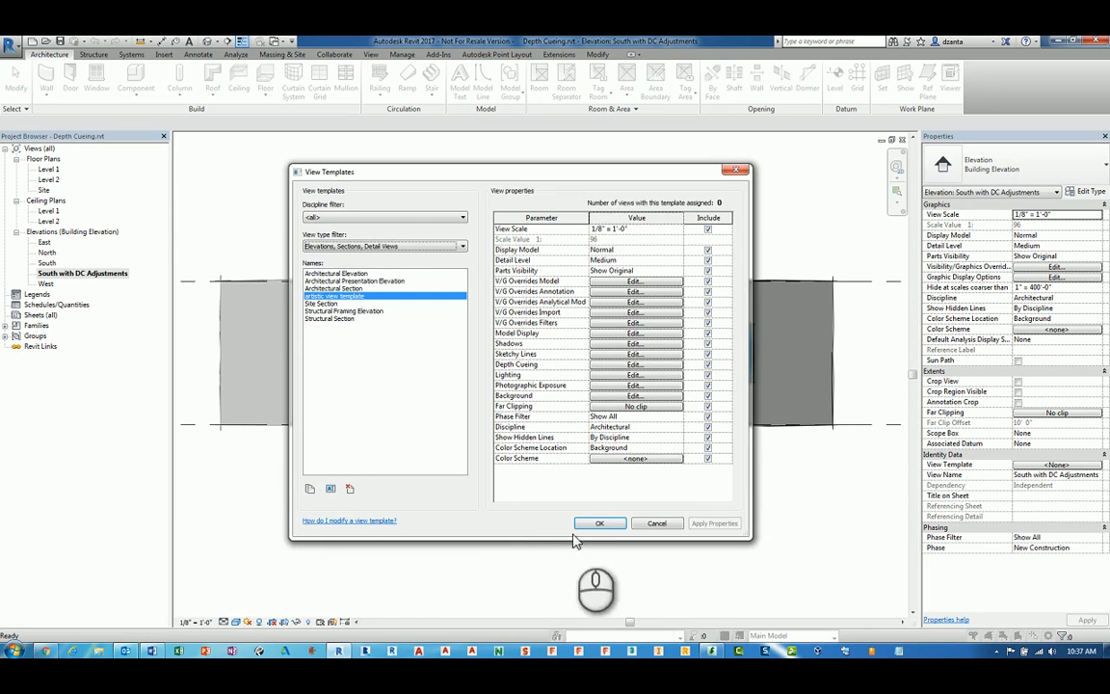
left_click(611, 526)
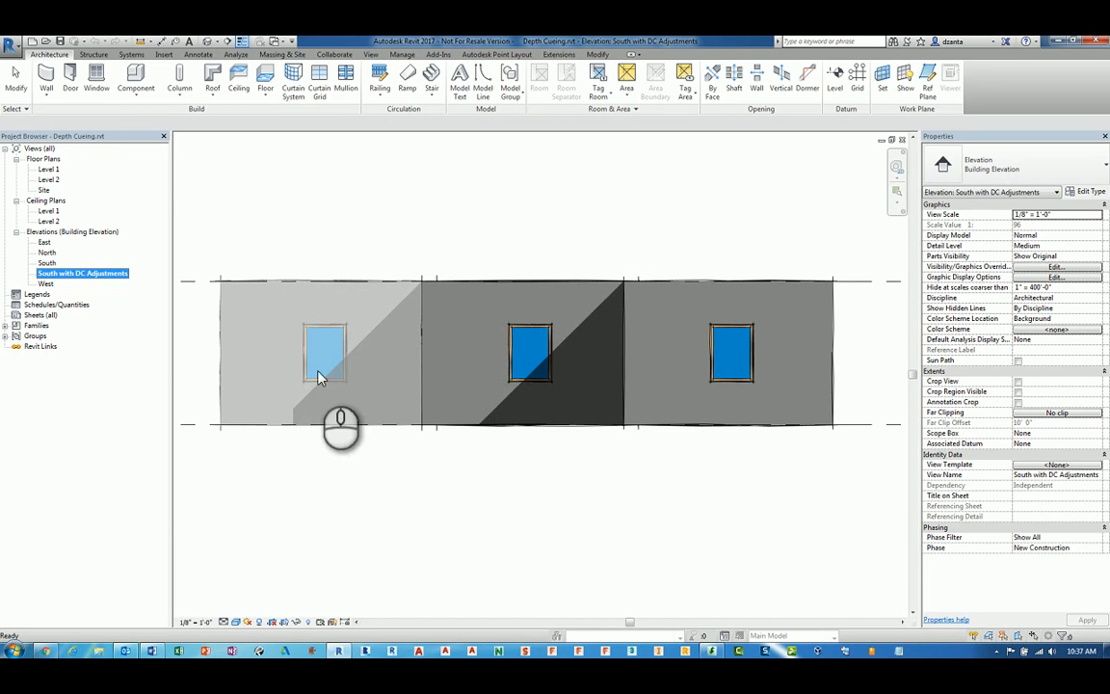
Step: Apply the artistic view template to the North elevation and inspect the restyled walls and windows
double_click(47, 252)
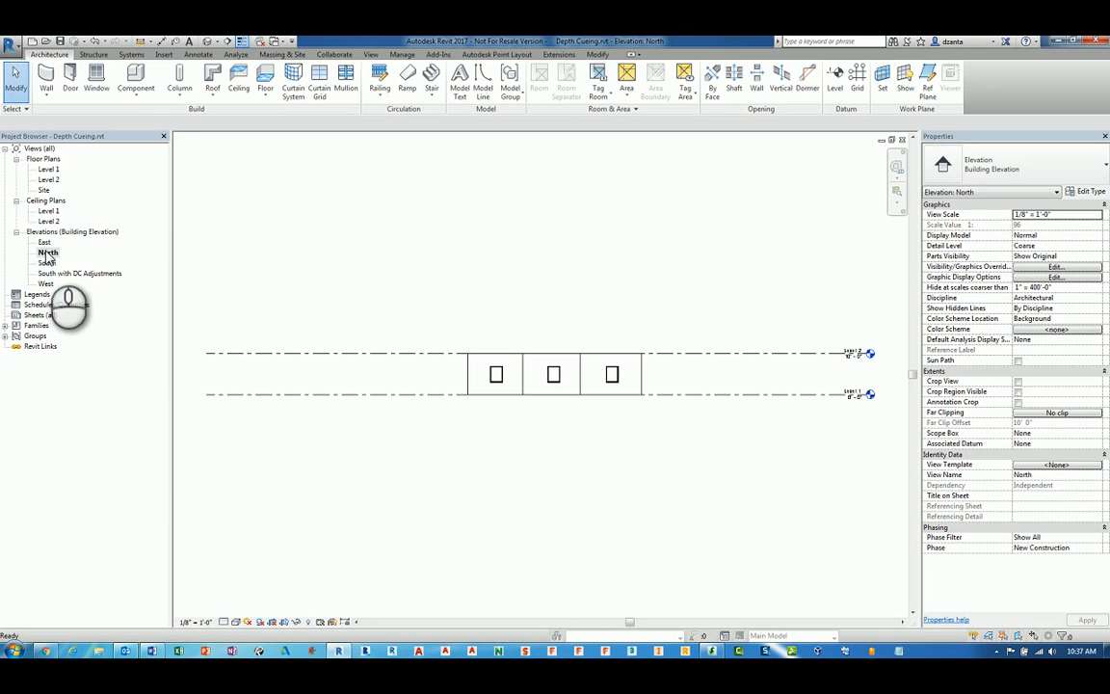
right_click(46, 253)
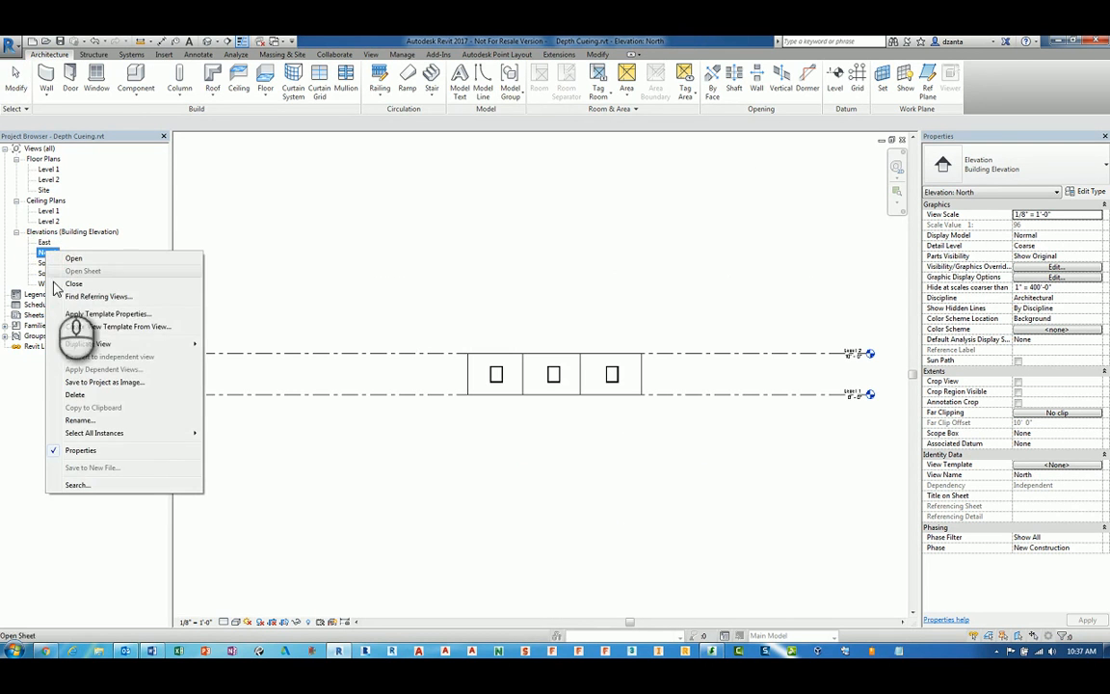
left_click(108, 314)
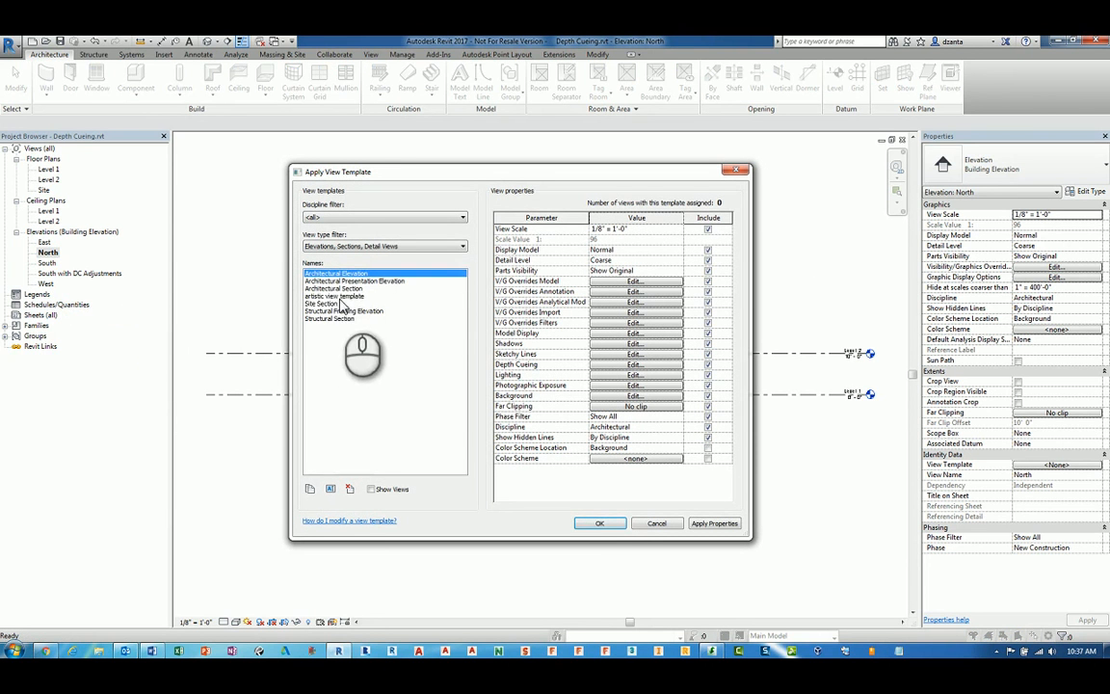
left_click(337, 296)
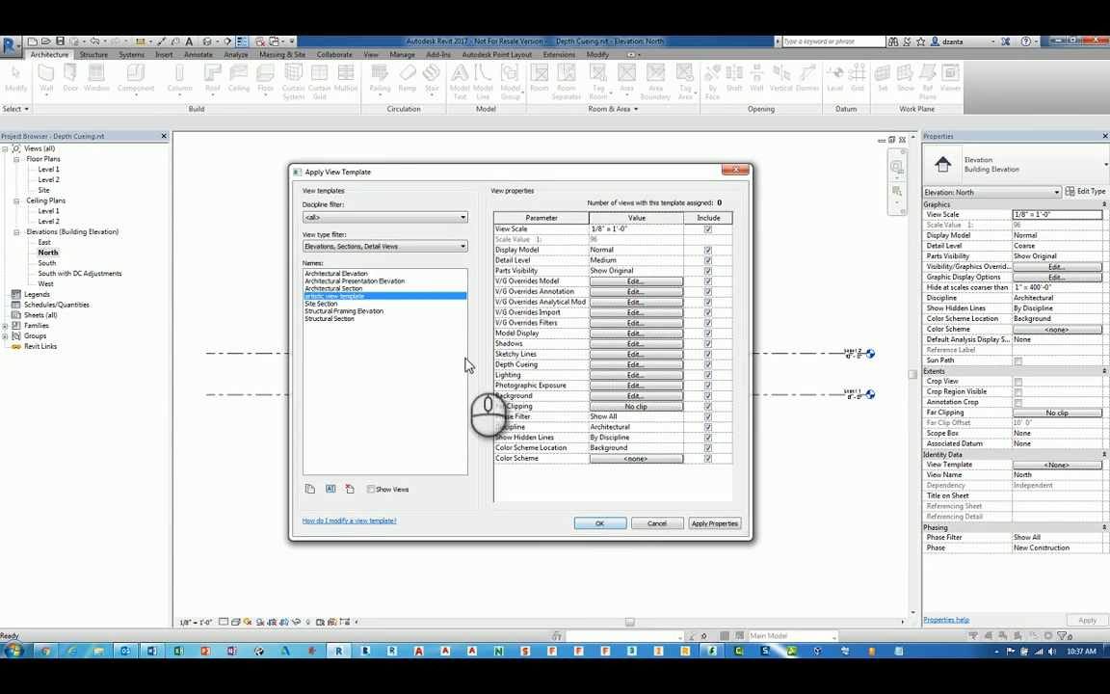
left_click(597, 522)
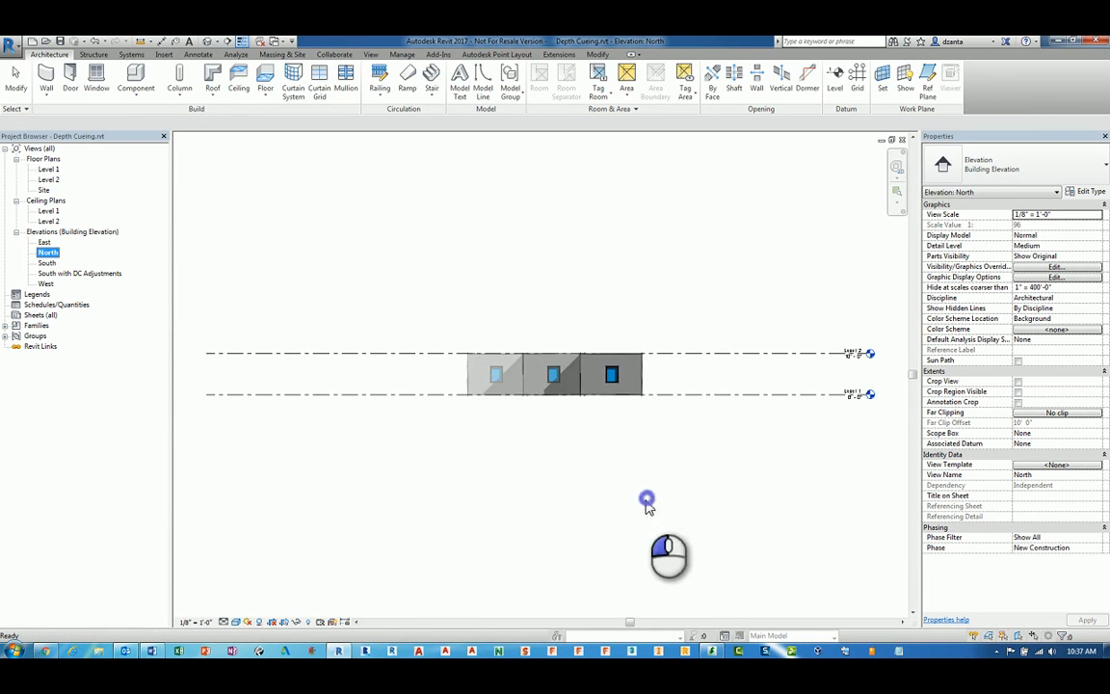
scroll(585, 339, "up", 5)
middle_click_drag(541, 431, 593, 383)
scroll(541, 360, "up", 2)
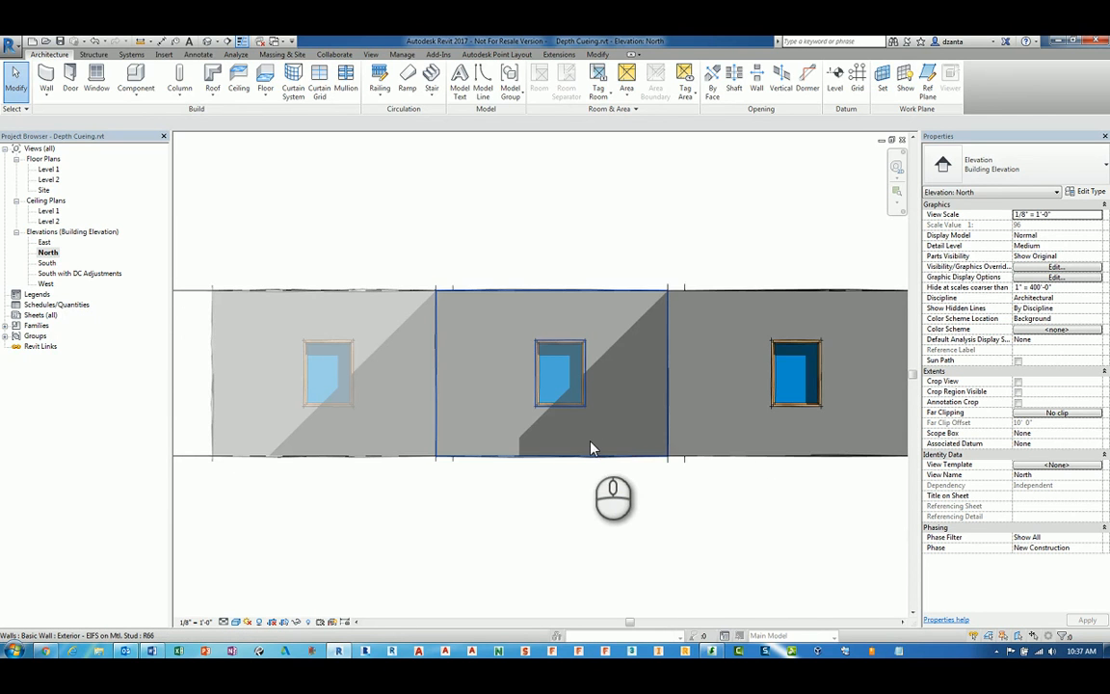
scroll(590, 448, "down", 1)
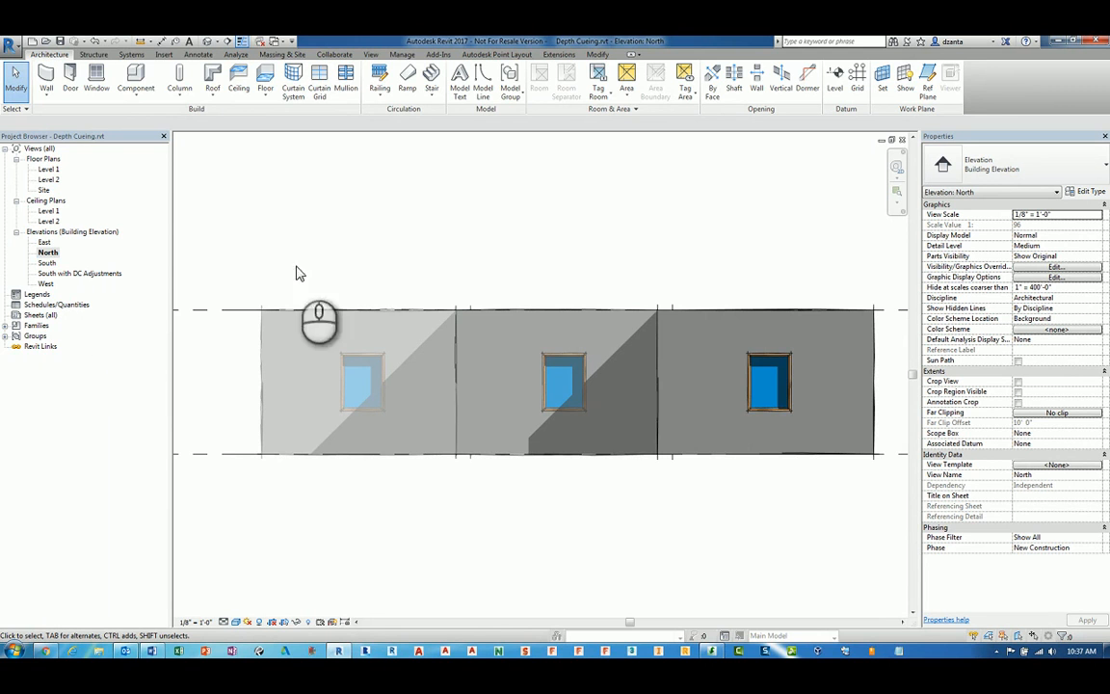
left_click(591, 264)
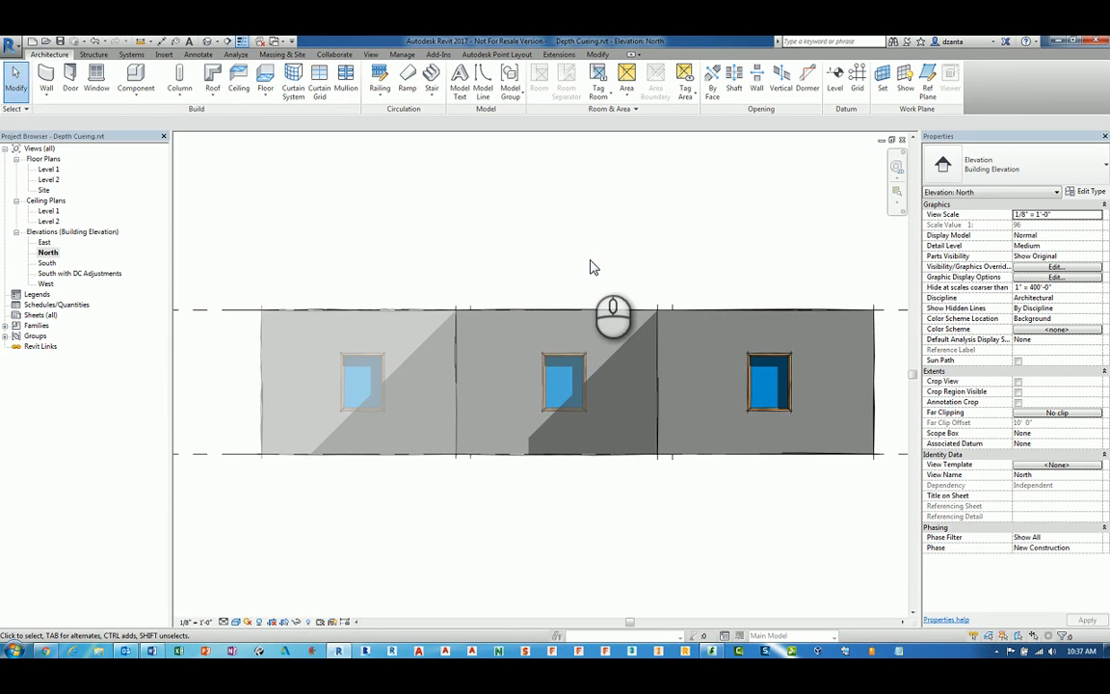